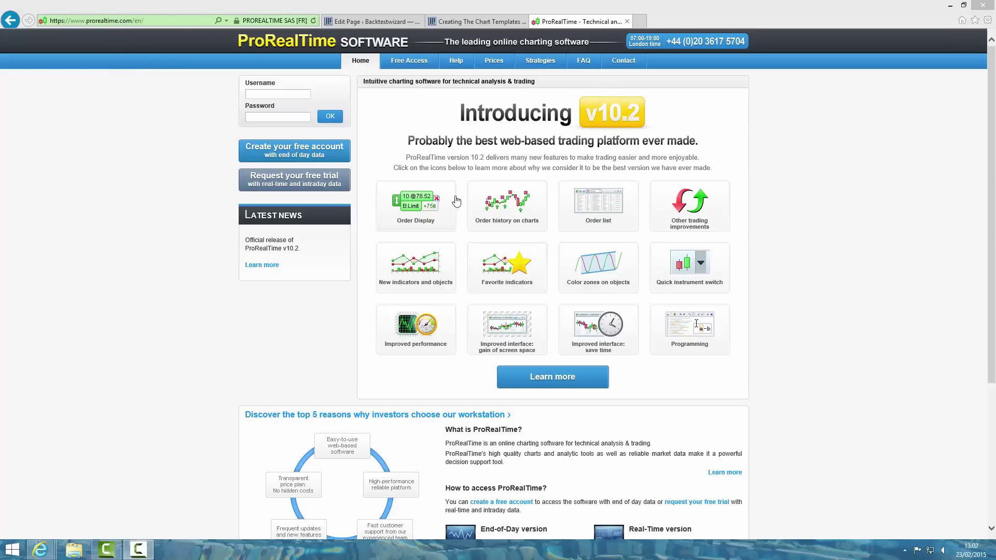
# Open the free account registration form and choose a title in the Mr / Ms field.
pyautogui.click(316, 155)
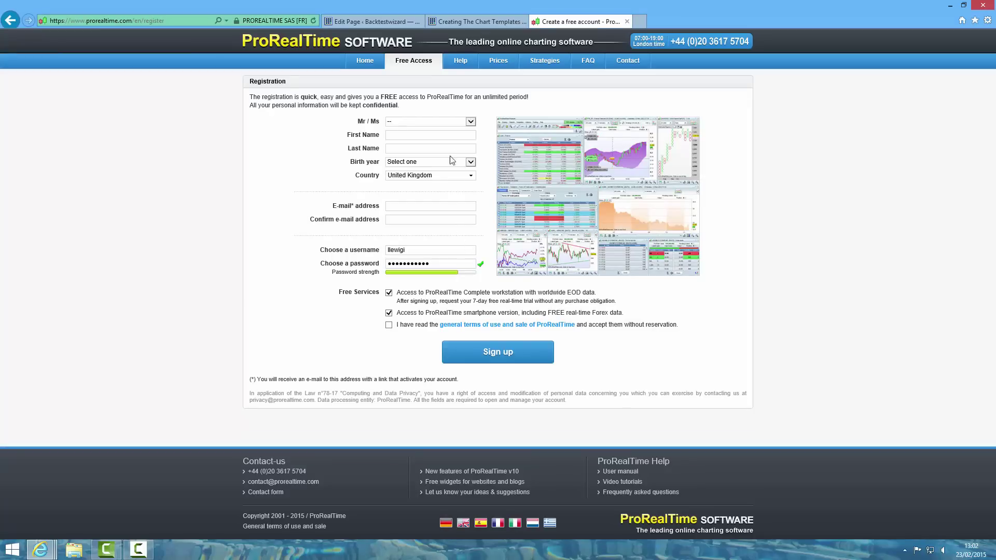
pyautogui.click(410, 121)
pyautogui.click(407, 128)
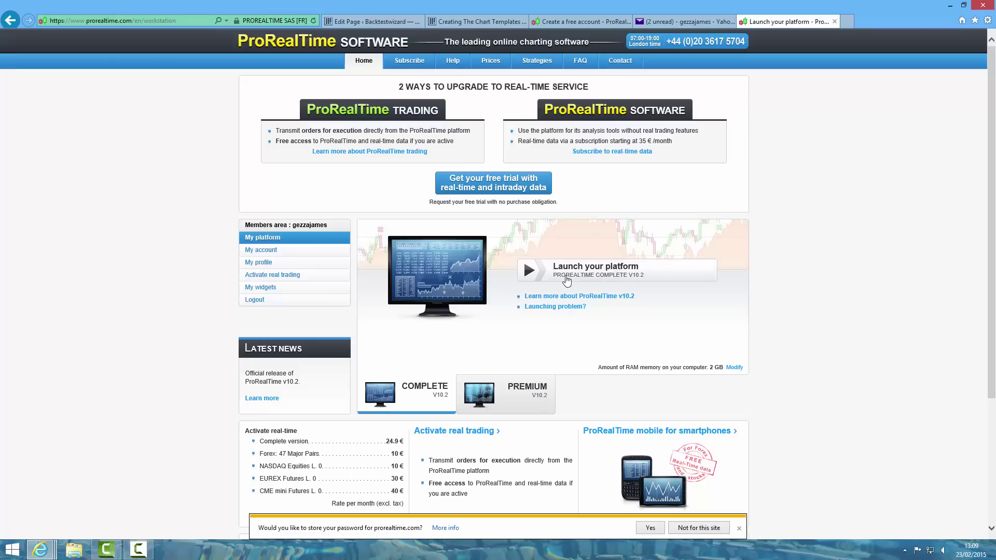
# Launch the ProRealTime Complete v10.2 platform and close its instrument list and the XAUUSD chart.
pyautogui.click(603, 275)
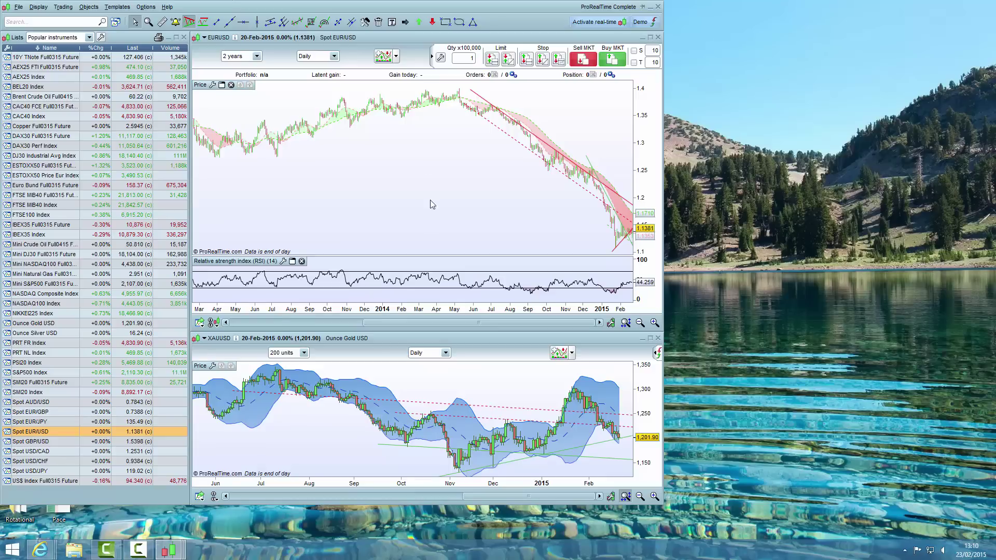
pyautogui.click(184, 38)
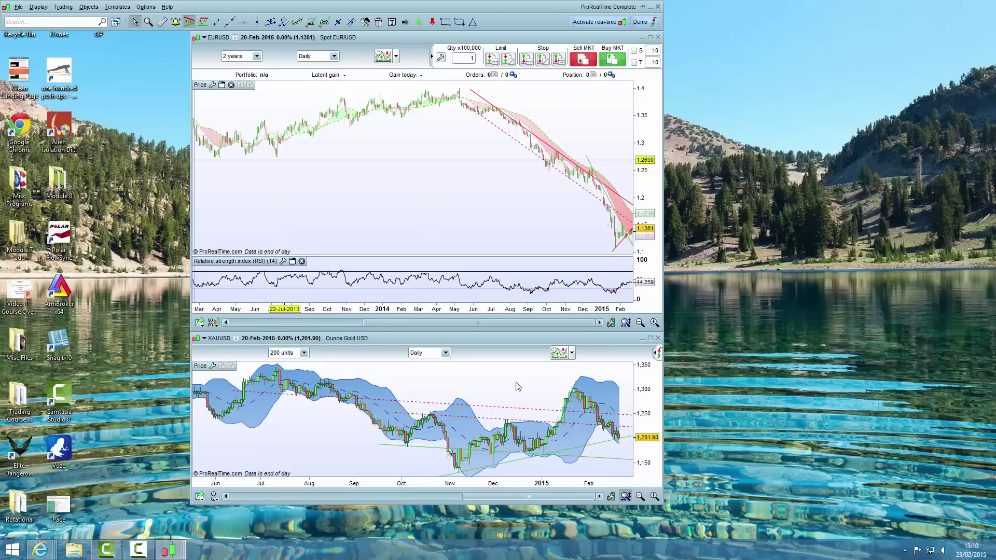
pyautogui.click(659, 338)
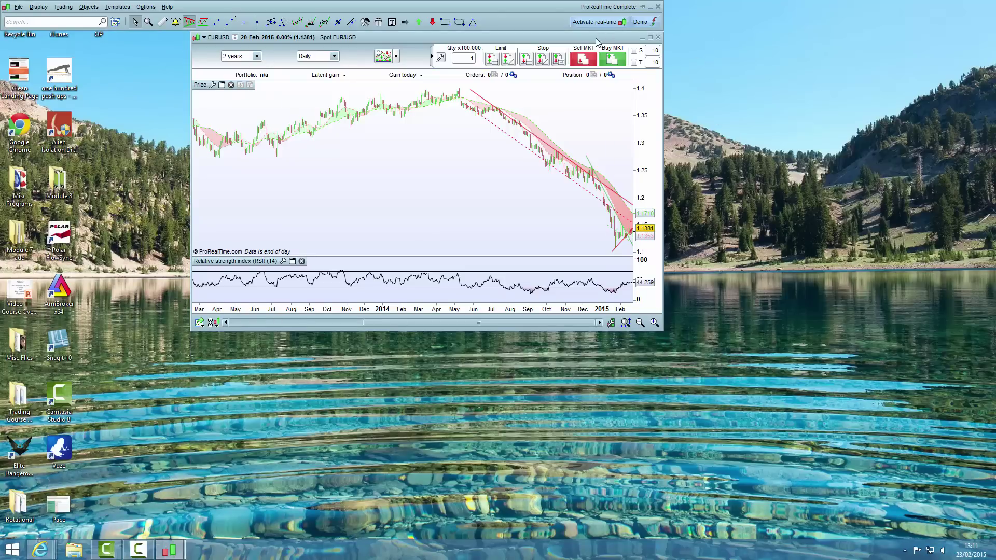
# Move the EURUSD chart window clear of the main toolbar and maximize it.
pyautogui.moveTo(596, 39); pyautogui.dragTo(607, 108)
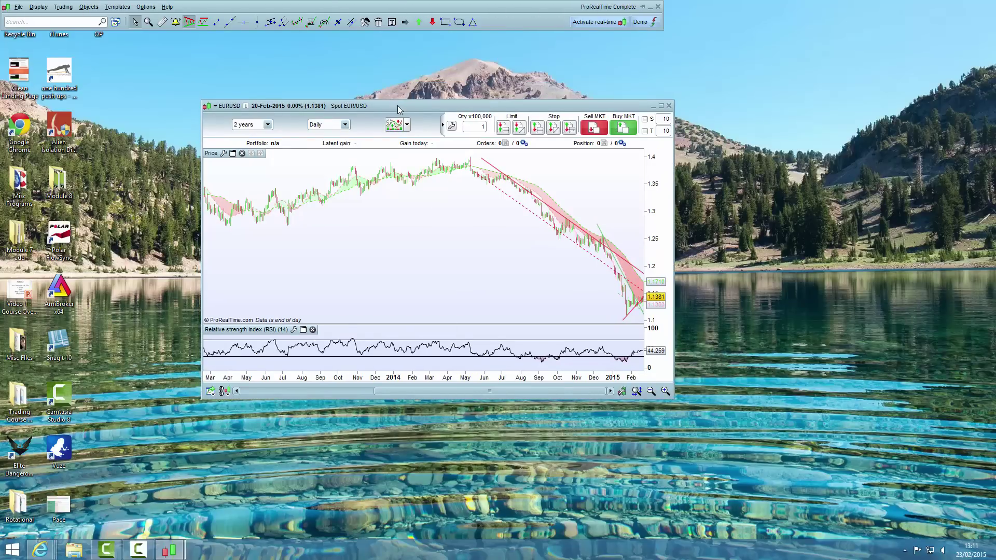
pyautogui.moveTo(399, 110); pyautogui.dragTo(404, 102)
pyautogui.click(667, 98)
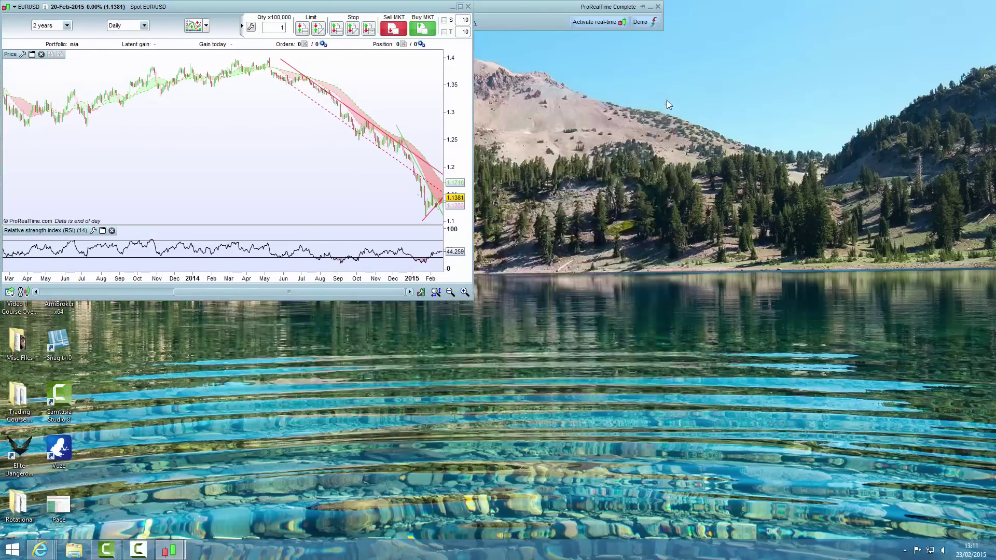
# Bring the main ProRealTime toolbar forward, turn off the automatic trendlines on the EURUSD chart, and return to the chart.
pyautogui.moveTo(170, 550)
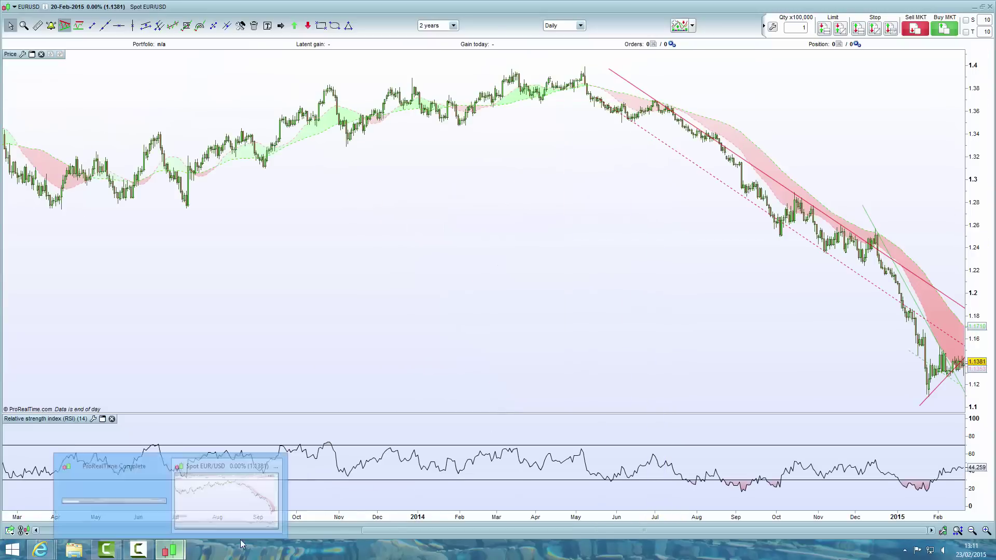
pyautogui.click(106, 502)
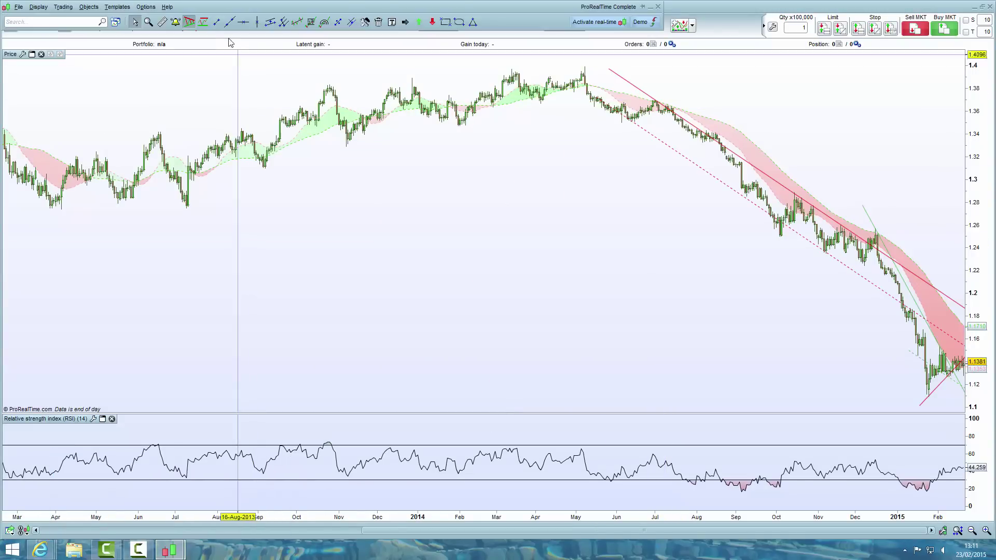
pyautogui.click(189, 24)
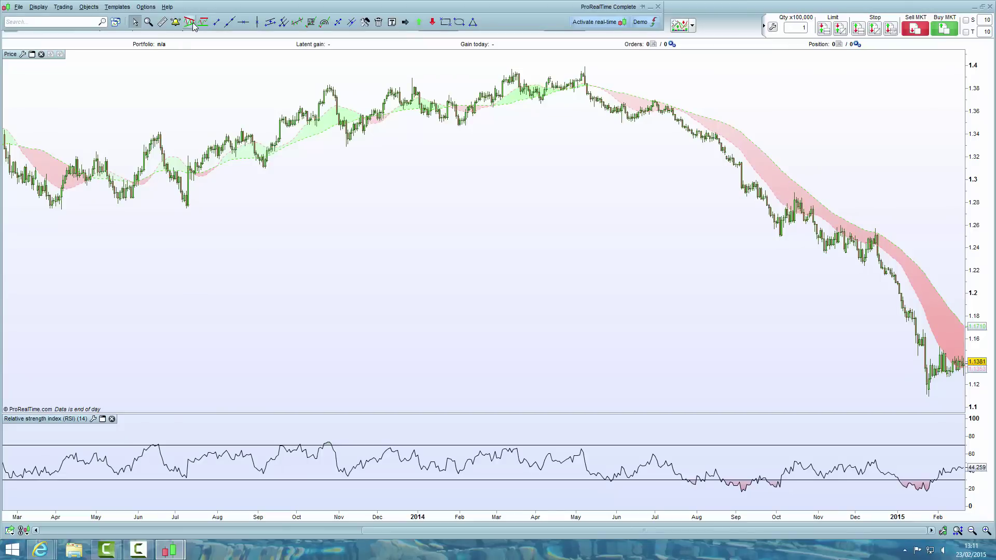
pyautogui.click(397, 379)
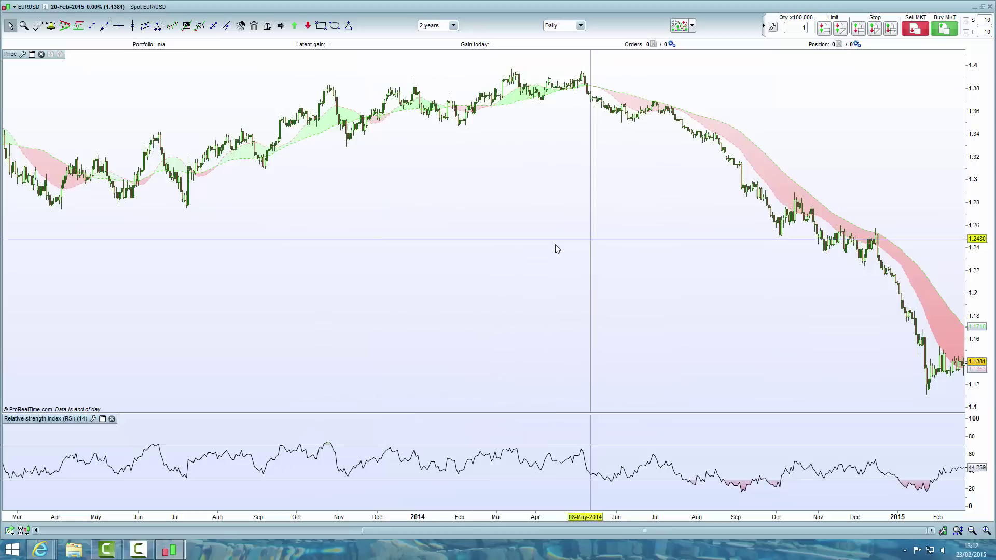
# Enable the horizontal grid, the vertical grid and the daily or yearly high and low in the EURUSD chart settings.
pyautogui.moveTo(428, 241)
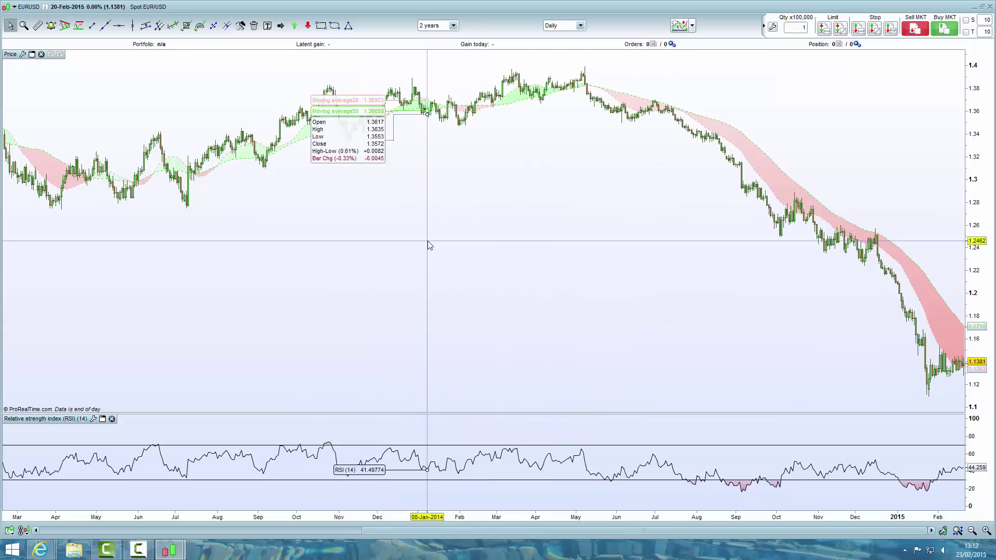
pyautogui.rightClick(450, 226)
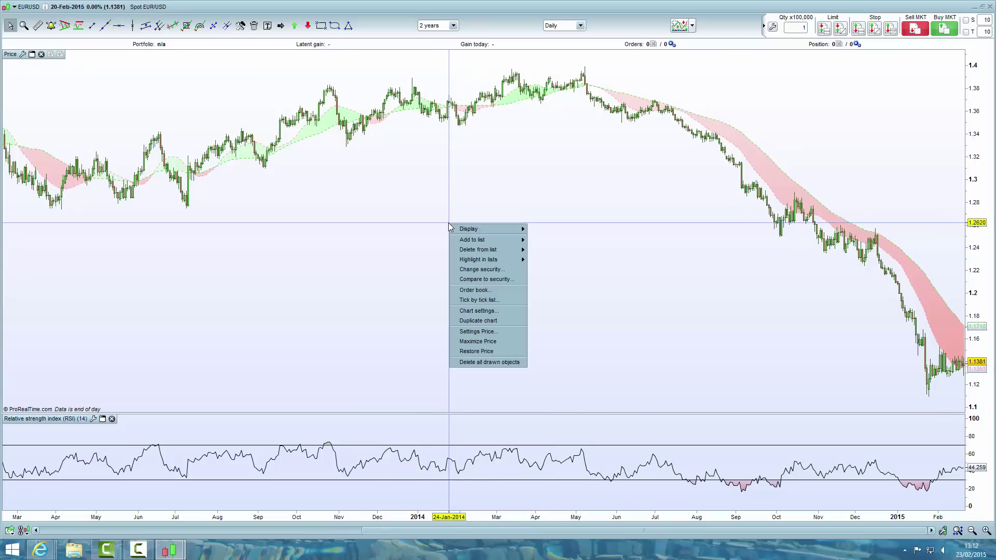
pyautogui.moveTo(462, 245)
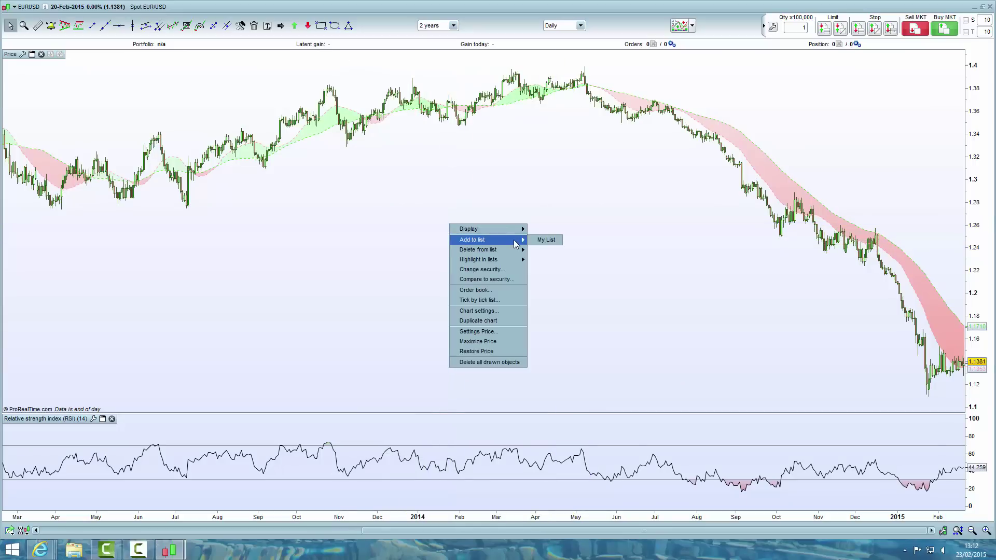
pyautogui.click(484, 311)
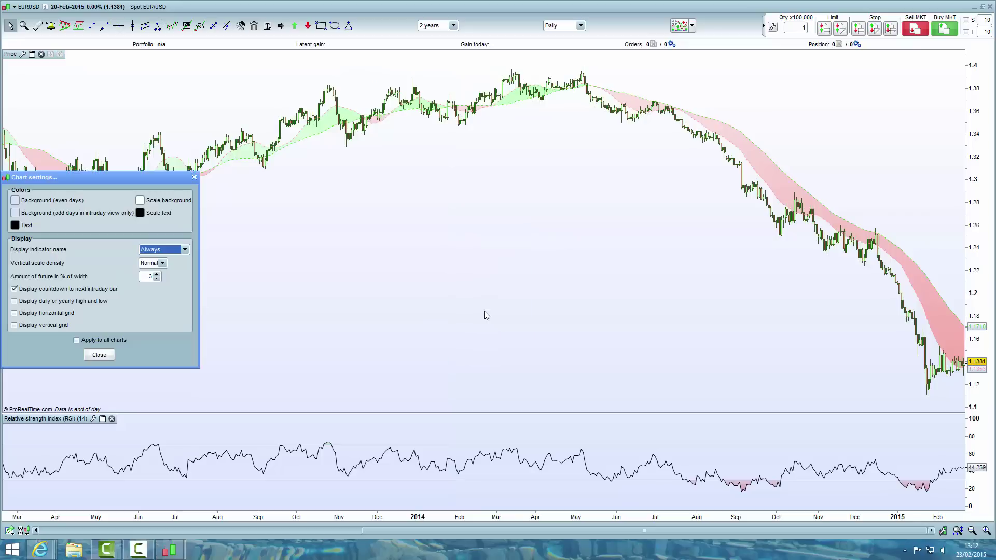
pyautogui.click(14, 313)
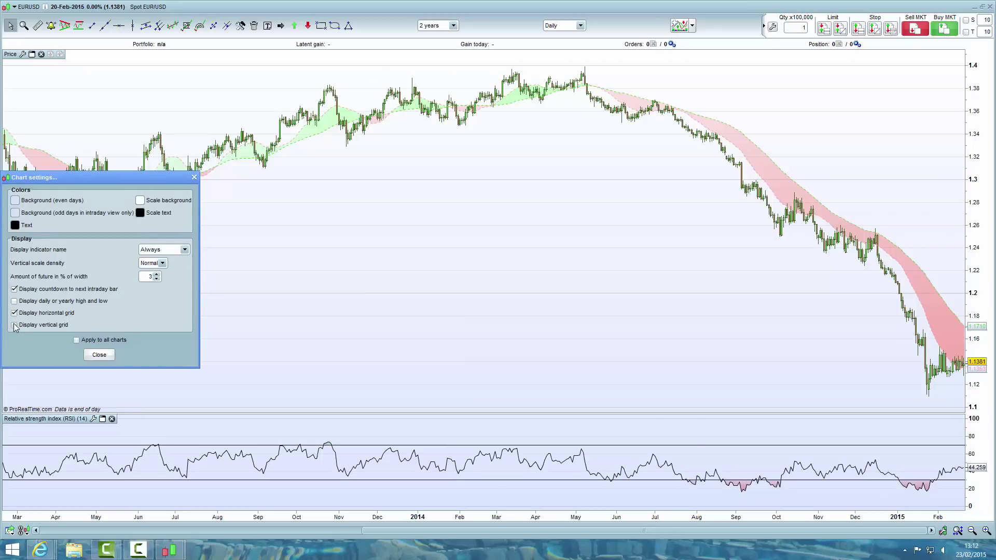
pyautogui.click(14, 325)
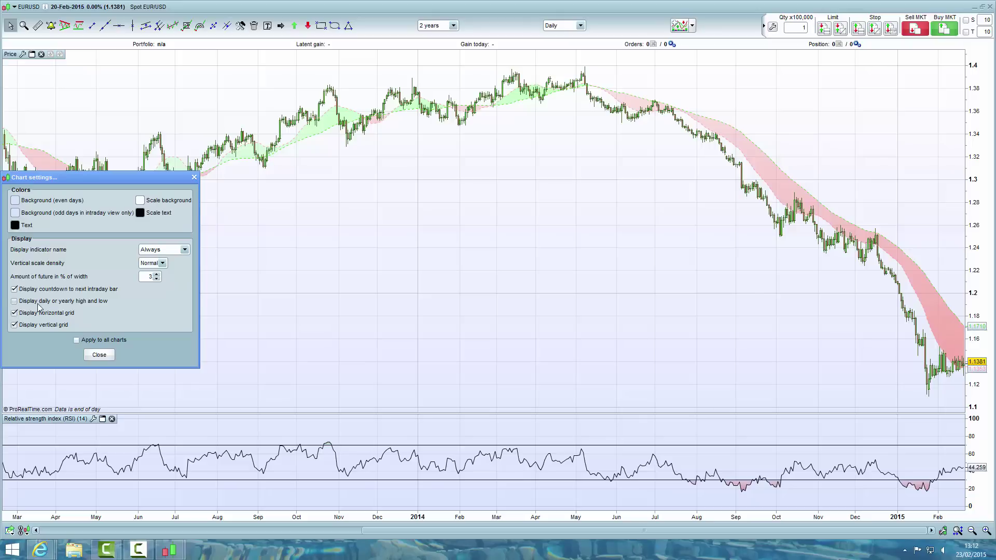
pyautogui.click(14, 302)
# Set the vertical scale density to High and apply the chart settings to all charts.
pyautogui.click(162, 264)
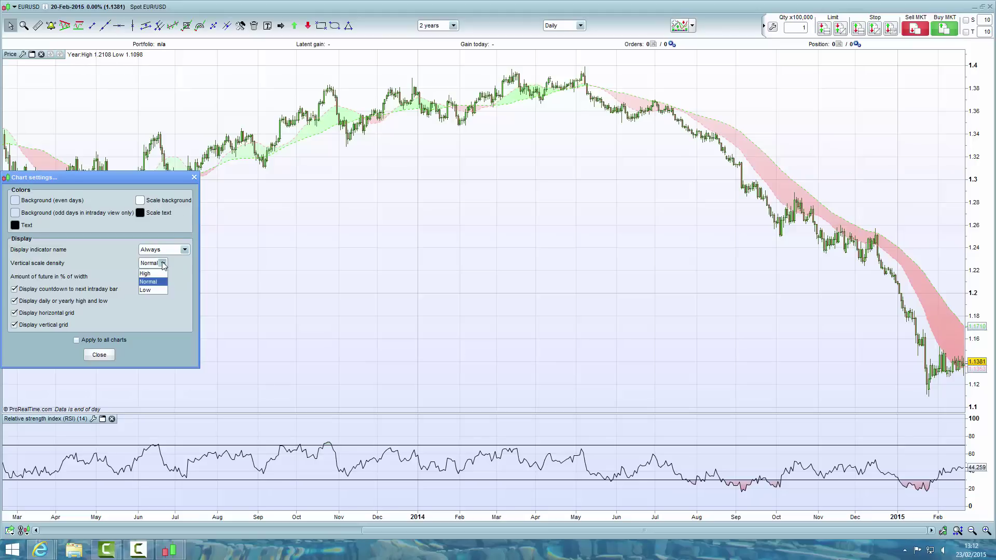
pyautogui.click(148, 273)
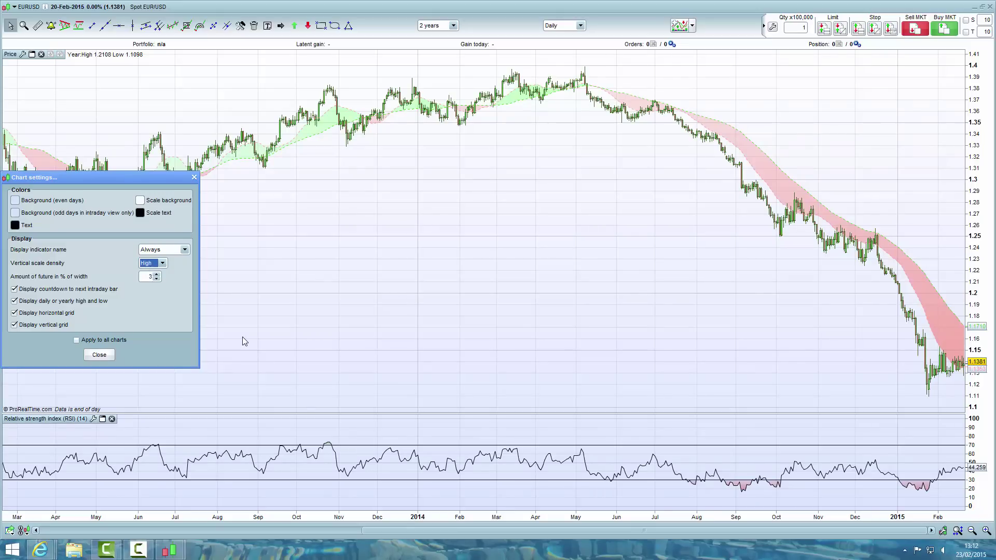
pyautogui.click(76, 341)
pyautogui.click(105, 358)
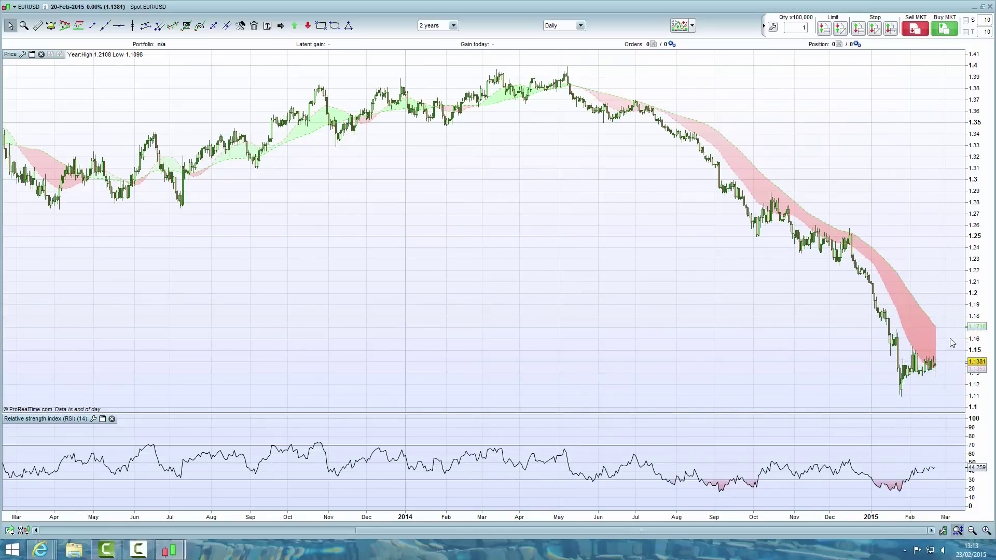
# Set the amount of future to 6% of the chart width and apply it to all charts.
pyautogui.rightClick(432, 212)
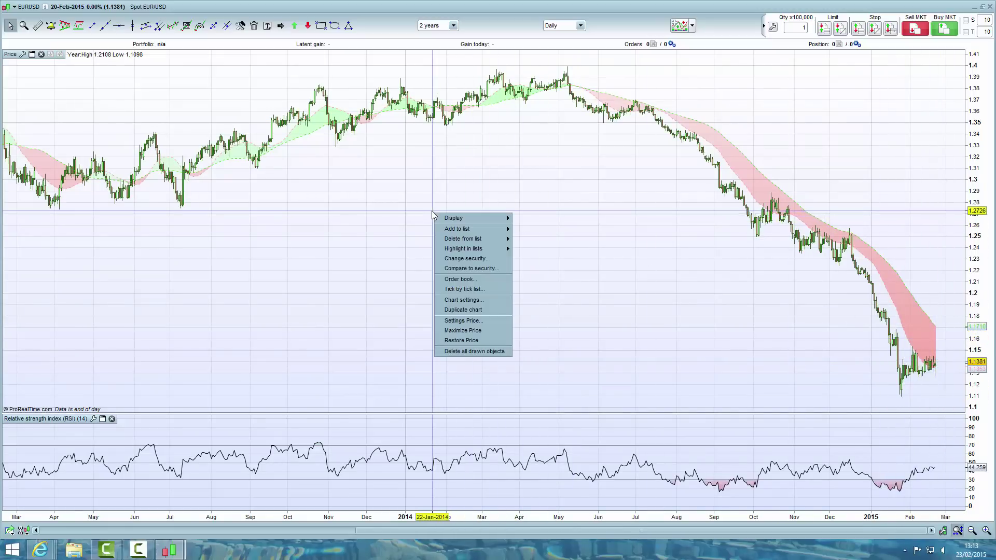
pyautogui.click(469, 299)
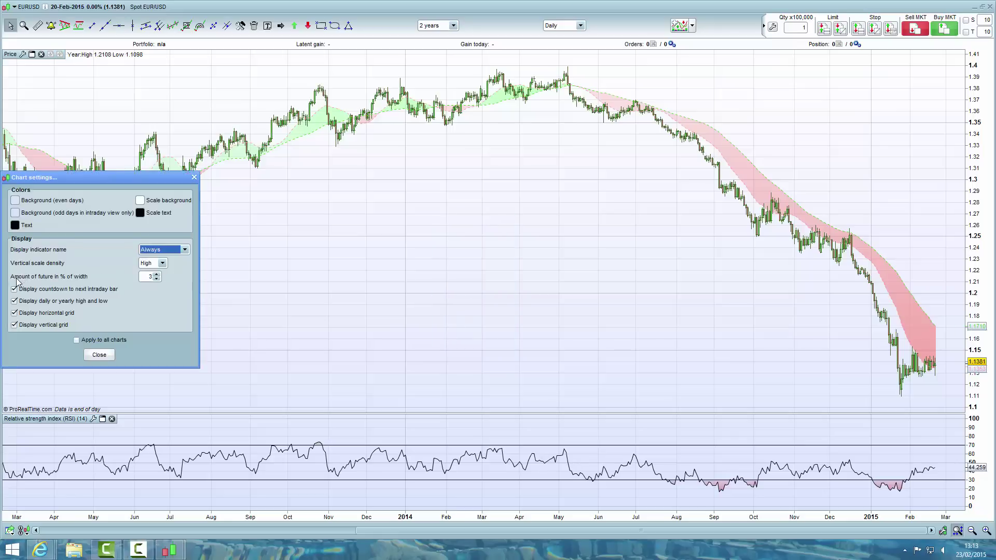
pyautogui.click(158, 275)
pyautogui.click(157, 276)
pyautogui.click(157, 276)
pyautogui.click(157, 275)
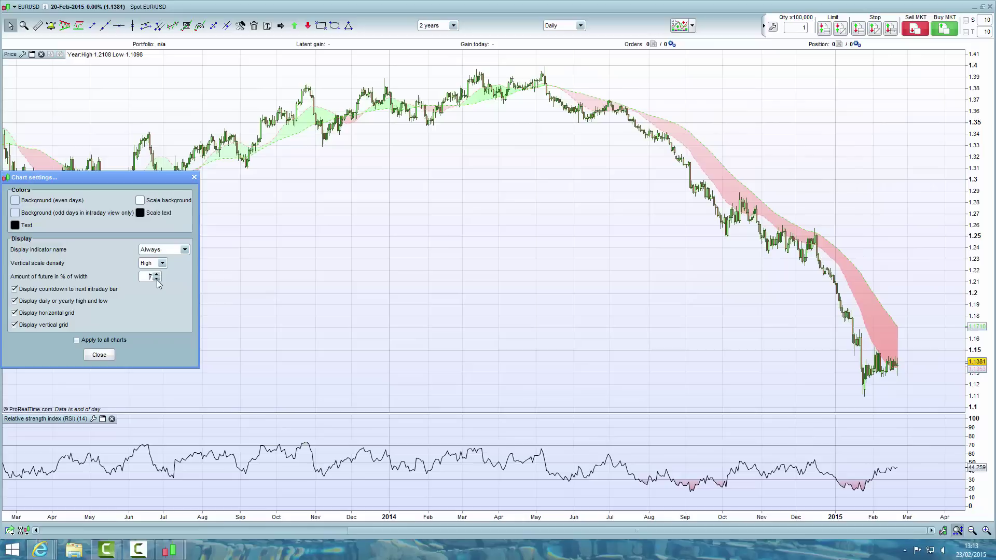
pyautogui.click(157, 280)
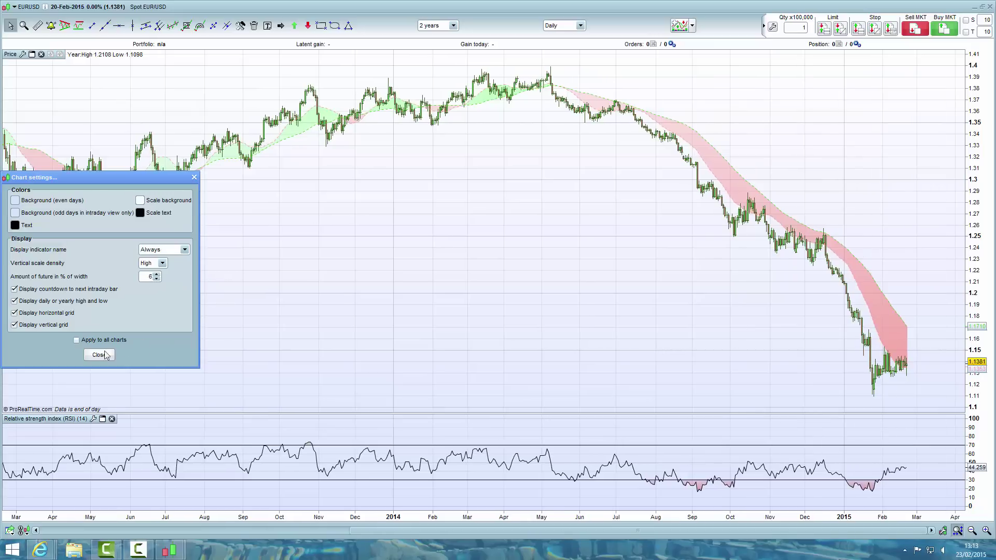
pyautogui.click(76, 340)
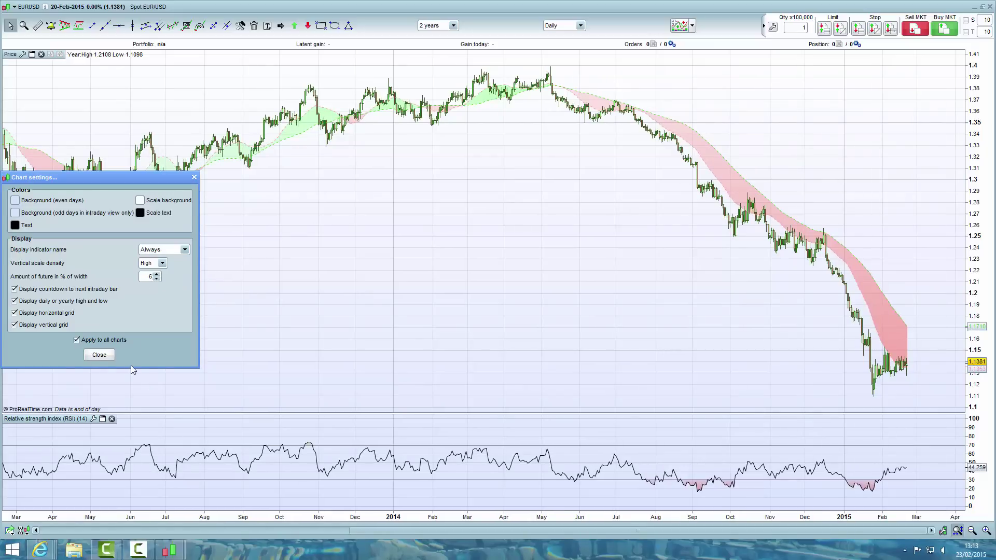
pyautogui.click(99, 355)
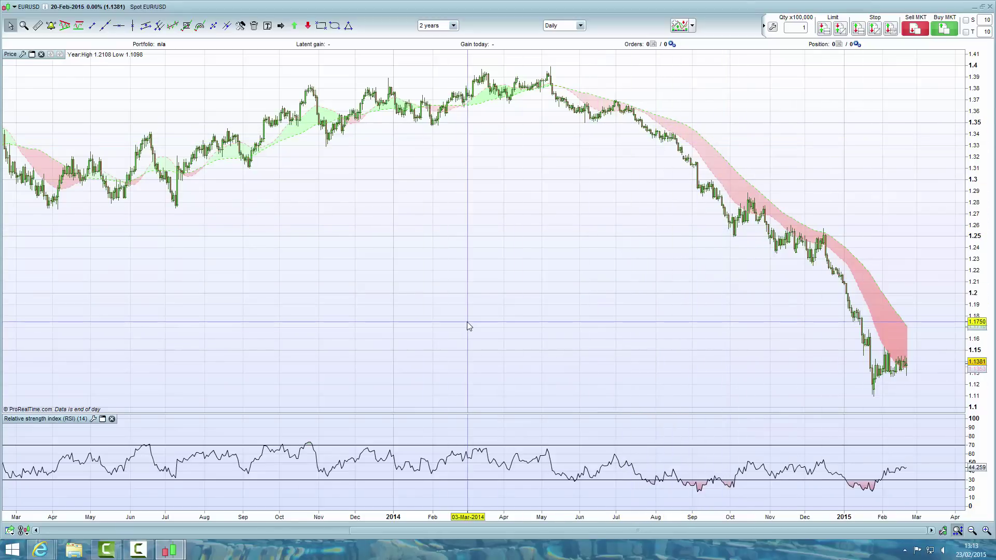
# Remove the Relative Strength Index (14) indicator from beneath the EURUSD price chart.
pyautogui.moveTo(467, 324)
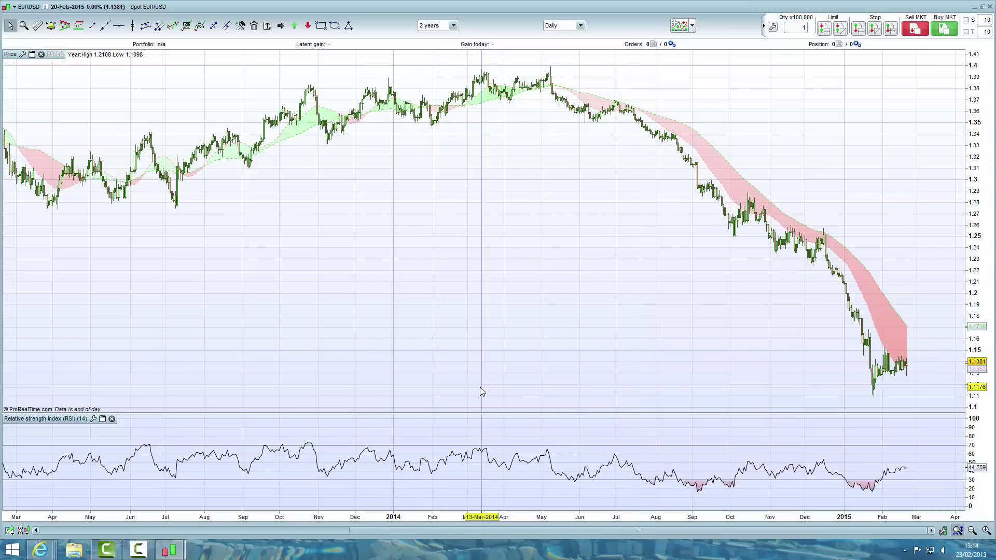
pyautogui.moveTo(474, 380)
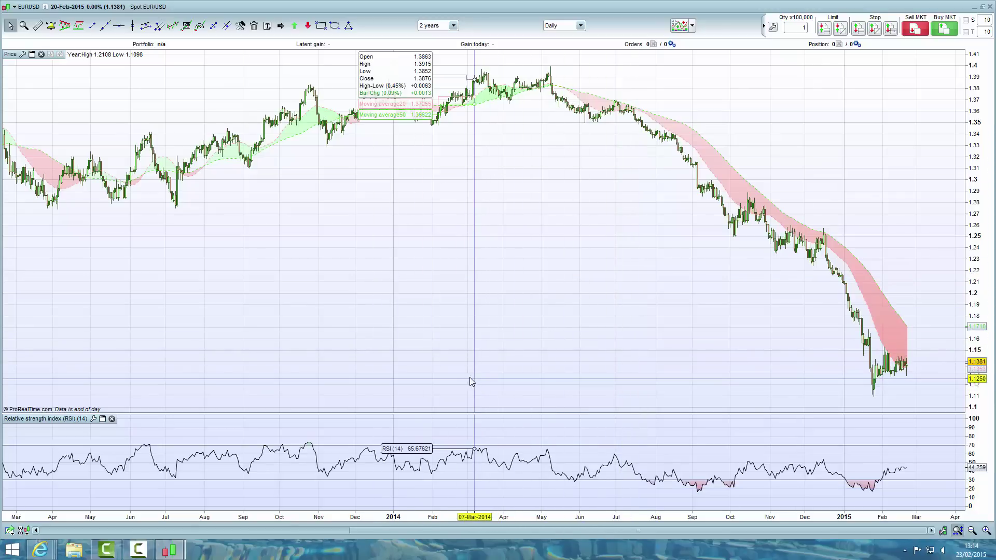
pyautogui.click(112, 419)
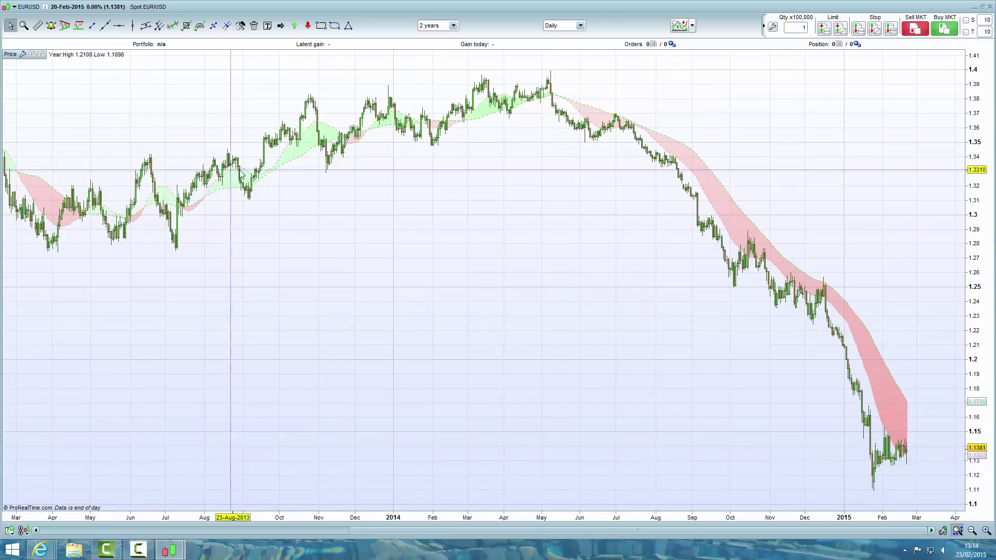
# Delete the simple 20- and 50-period moving averages from the price settings of the EURUSD chart.
pyautogui.click(23, 55)
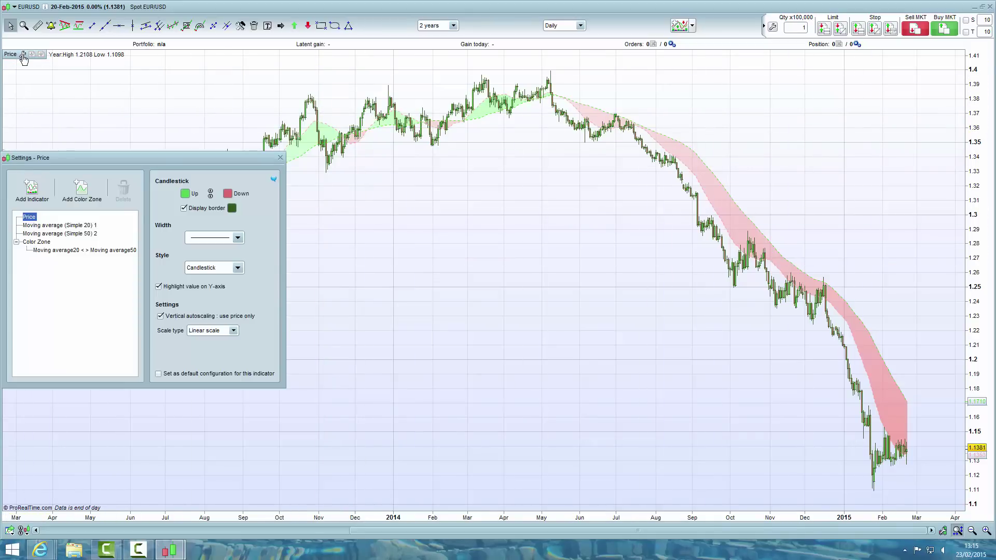
pyautogui.click(40, 227)
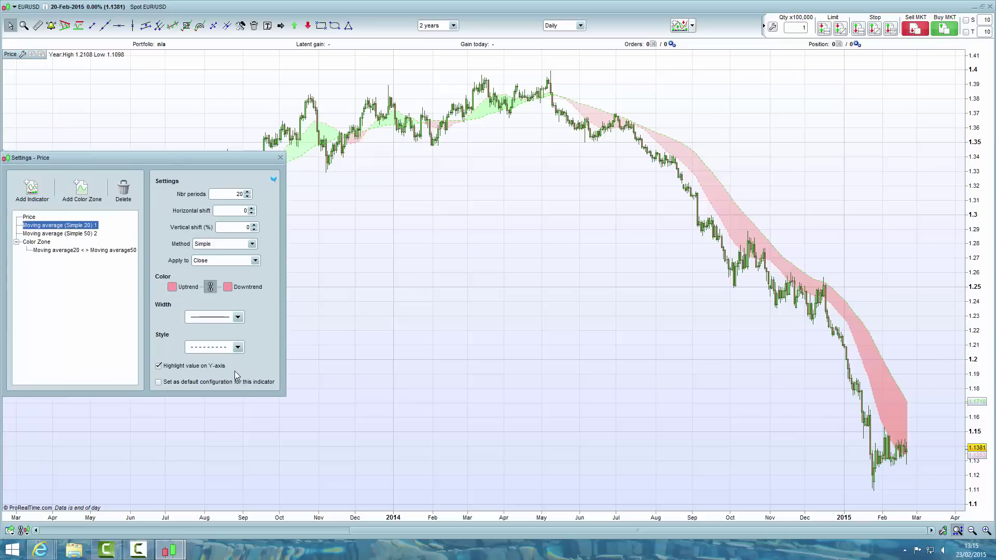
pyautogui.click(125, 188)
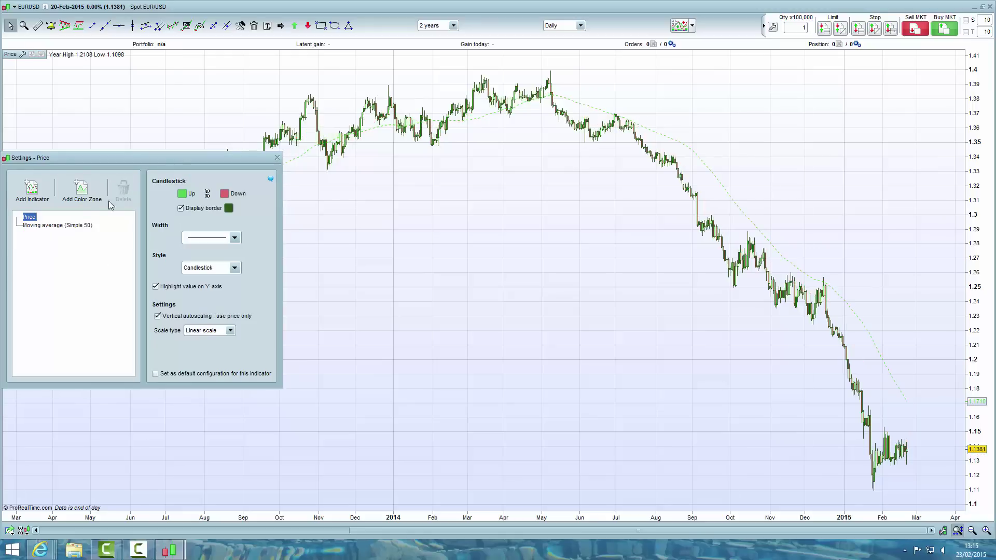
pyautogui.click(65, 229)
pyautogui.click(124, 188)
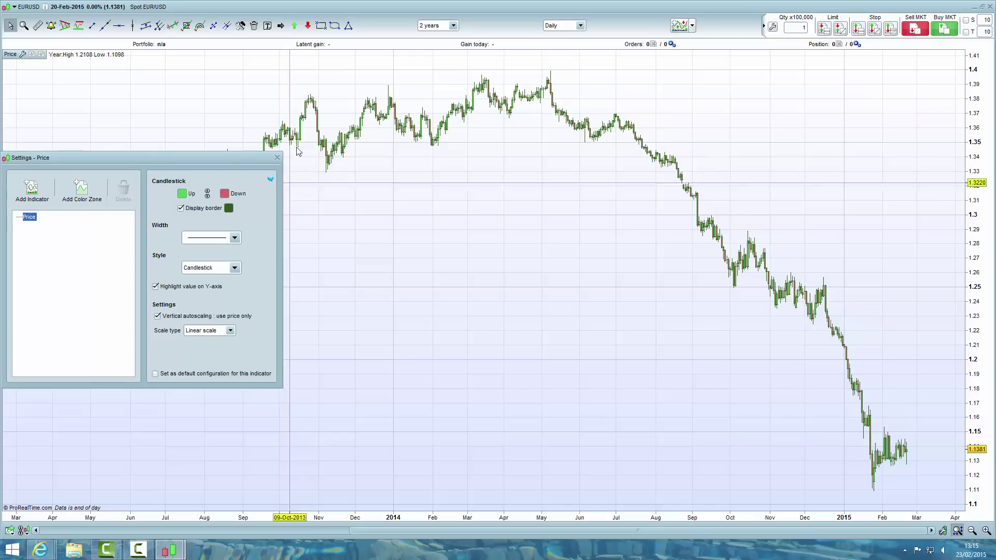
pyautogui.click(277, 157)
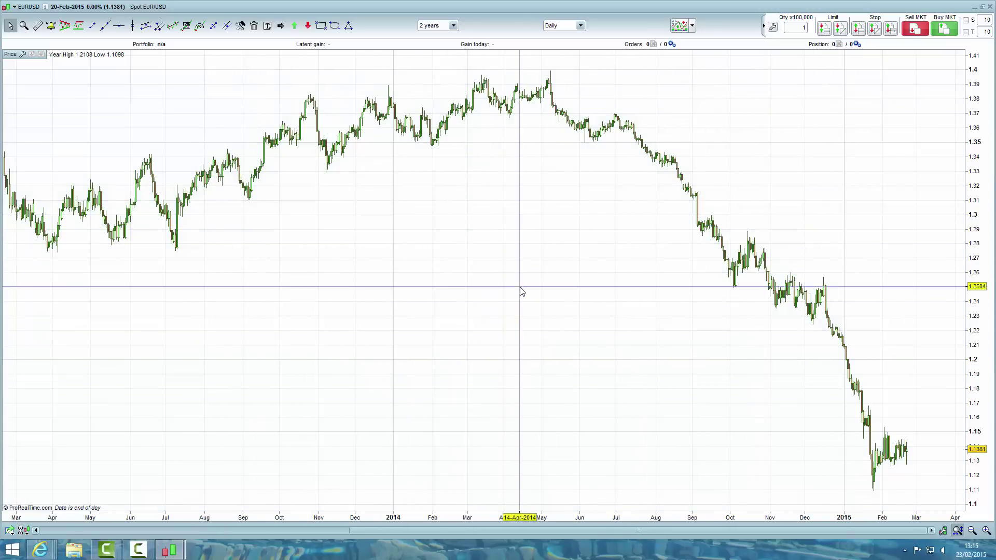
# Set the chart background color to red in the EURUSD chart settings.
pyautogui.rightClick(449, 231)
pyautogui.click(487, 316)
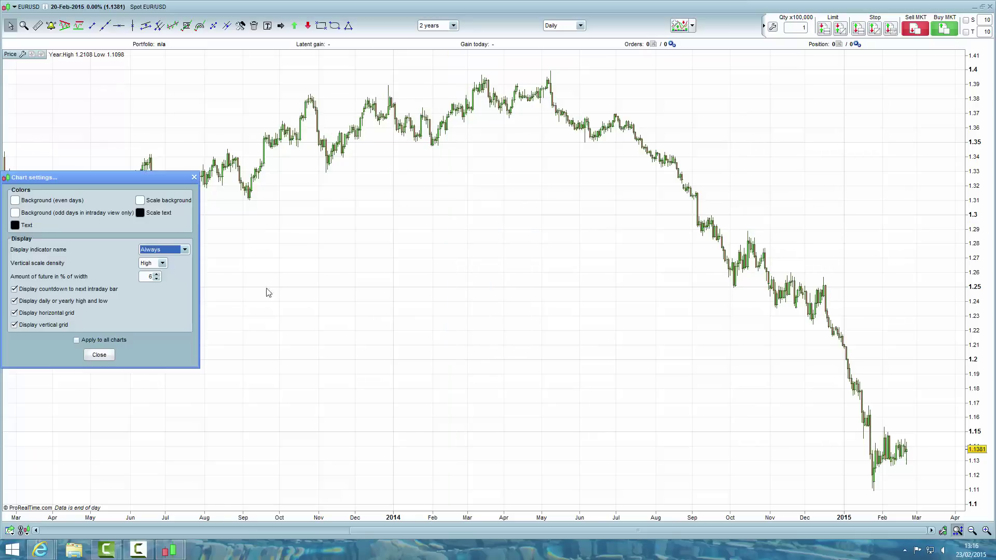
pyautogui.click(15, 205)
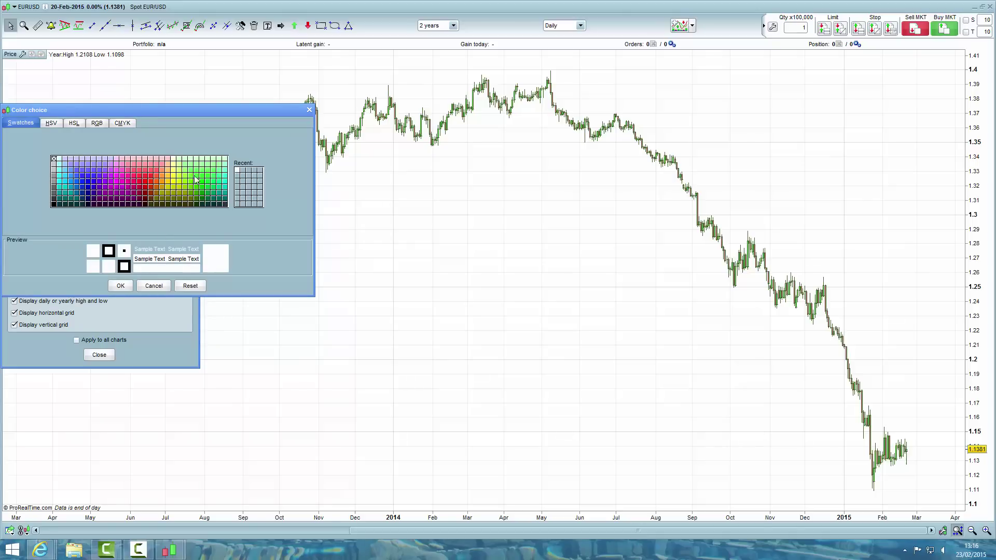
pyautogui.click(151, 180)
pyautogui.click(121, 286)
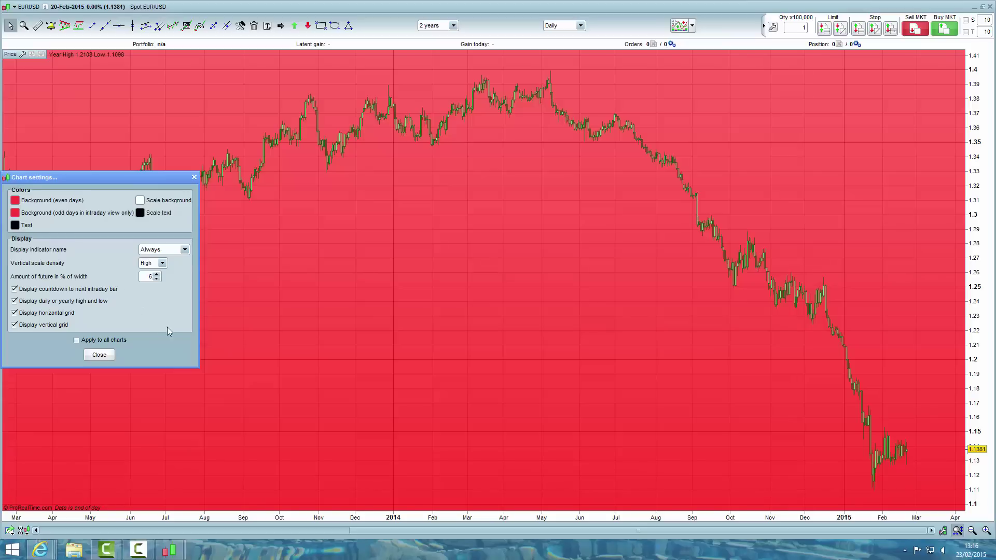
# Restore the chart background color to white and close the chart settings.
pyautogui.click(16, 202)
pyautogui.click(54, 161)
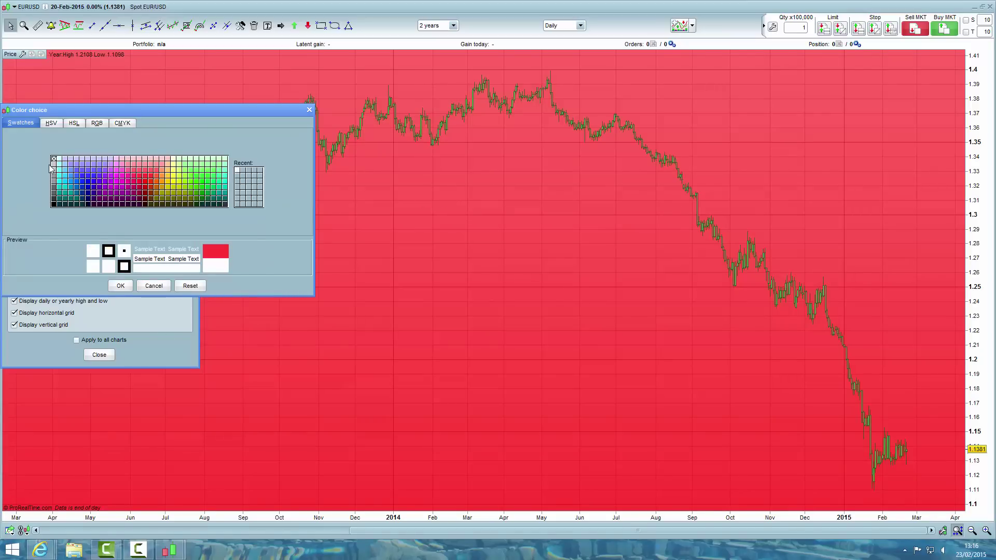
pyautogui.click(120, 286)
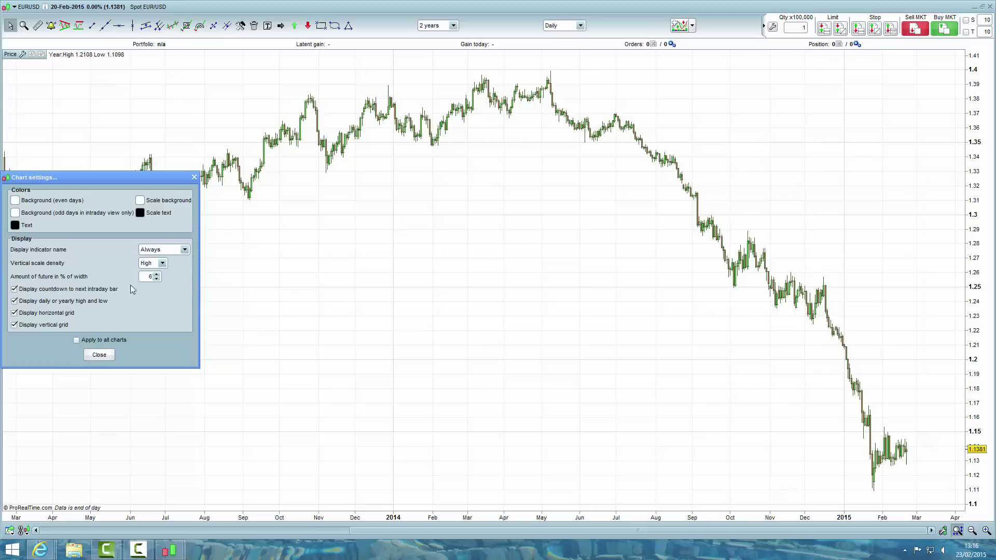
pyautogui.click(99, 355)
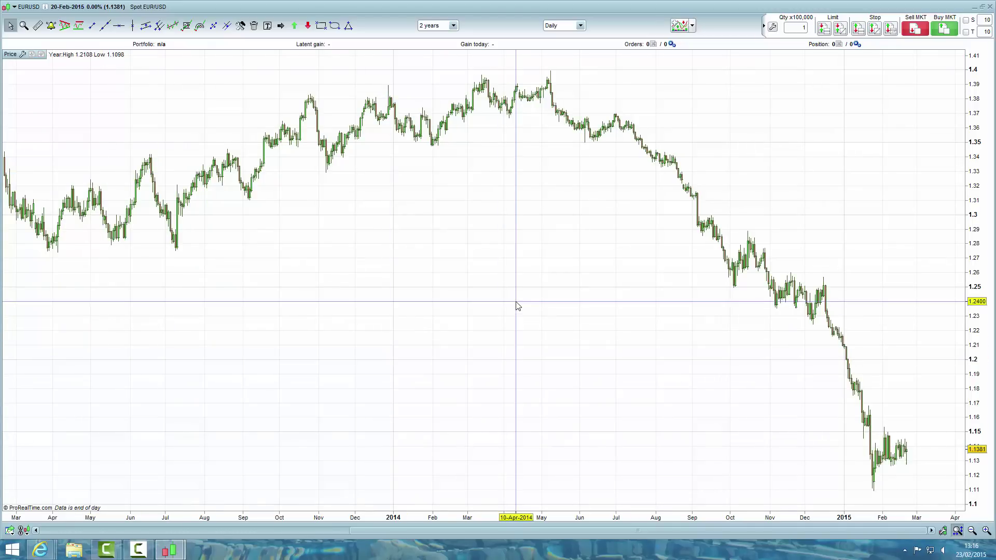
# Add a simple moving average on price with 140 periods and a solid line style to the EURUSD chart.
pyautogui.moveTo(517, 306)
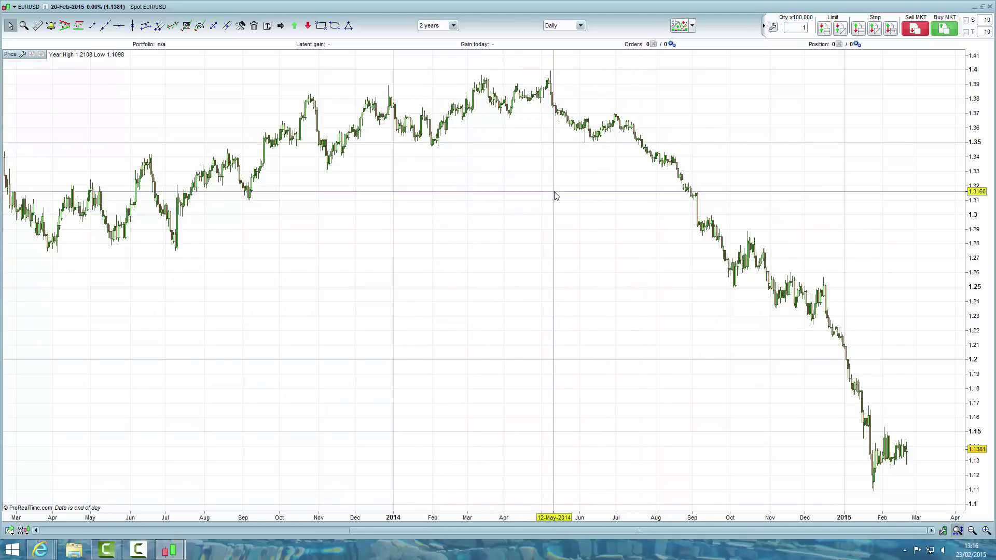
pyautogui.click(679, 27)
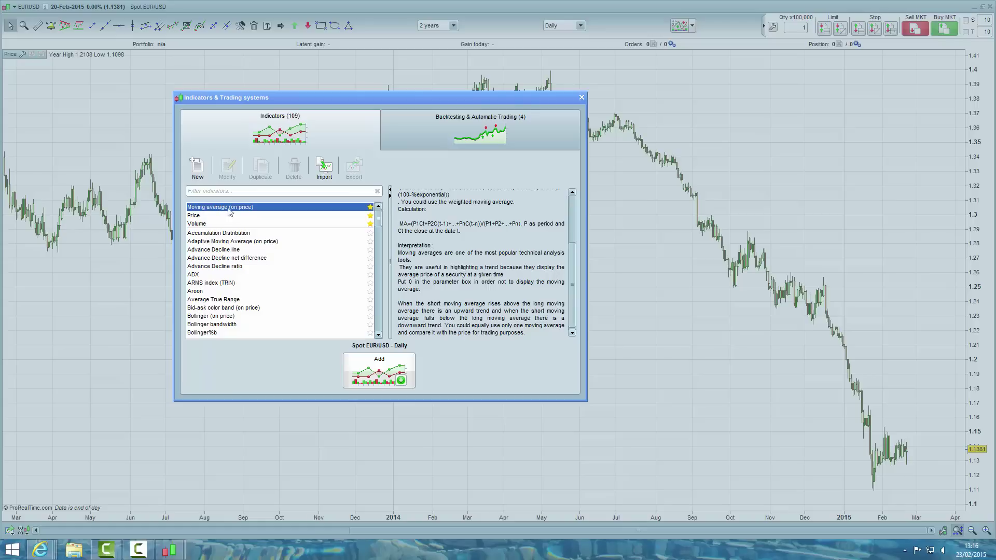
pyautogui.click(379, 370)
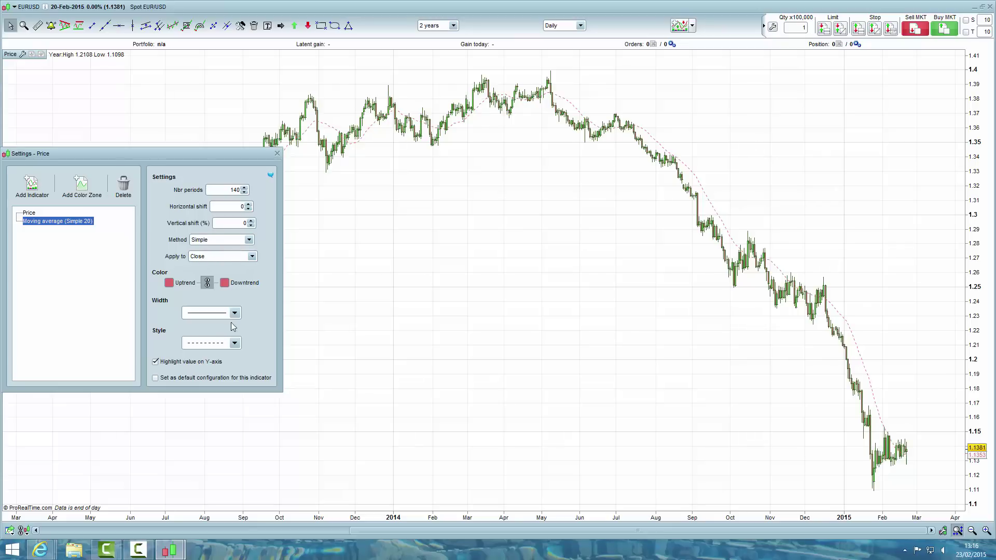
pyautogui.click(234, 343)
pyautogui.click(227, 356)
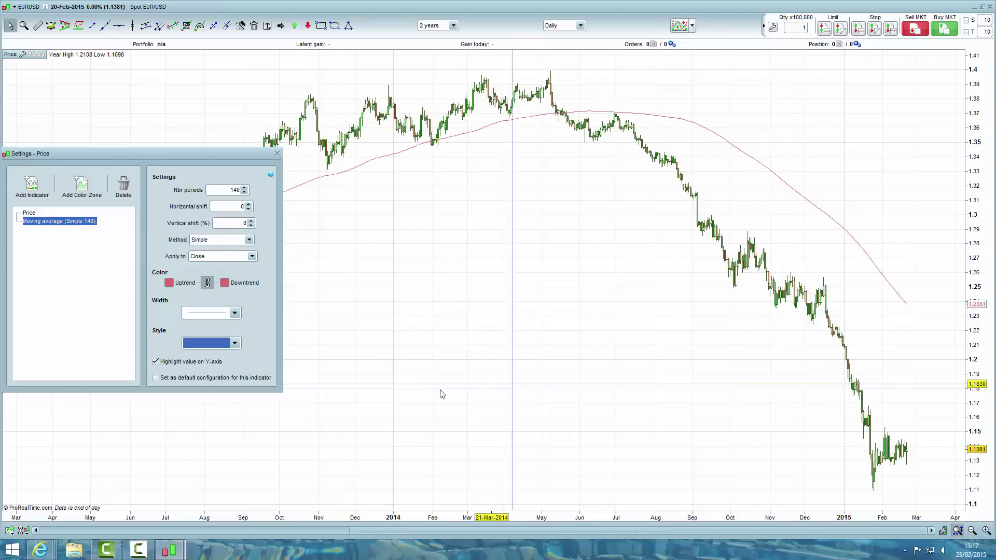
# Change the moving average's uptrend and downtrend color to dark blue.
pyautogui.click(224, 283)
pyautogui.click(99, 270)
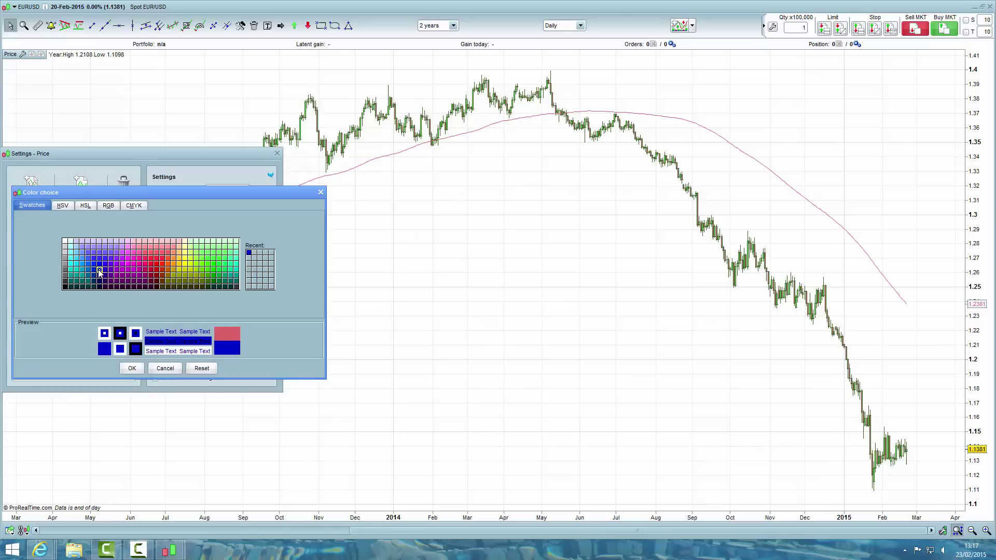
pyautogui.click(133, 368)
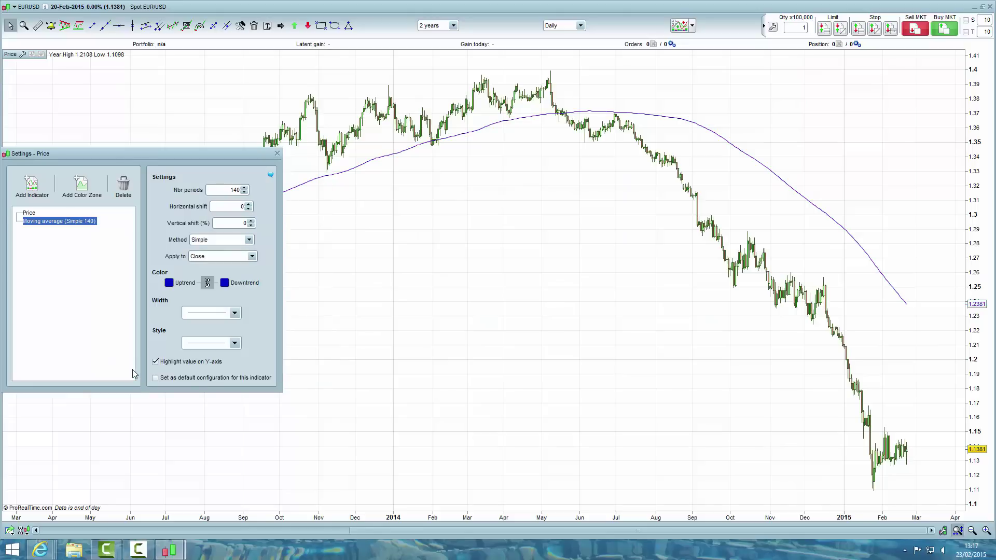
# Set the blue moving average to the third line thickness and 120 periods, and close its settings.
pyautogui.click(239, 345)
pyautogui.click(235, 314)
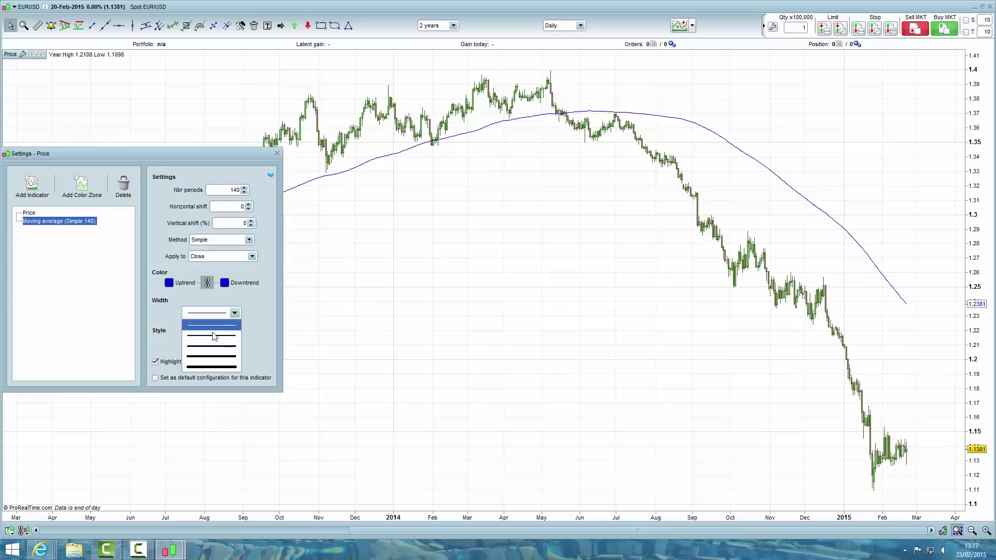
pyautogui.click(225, 346)
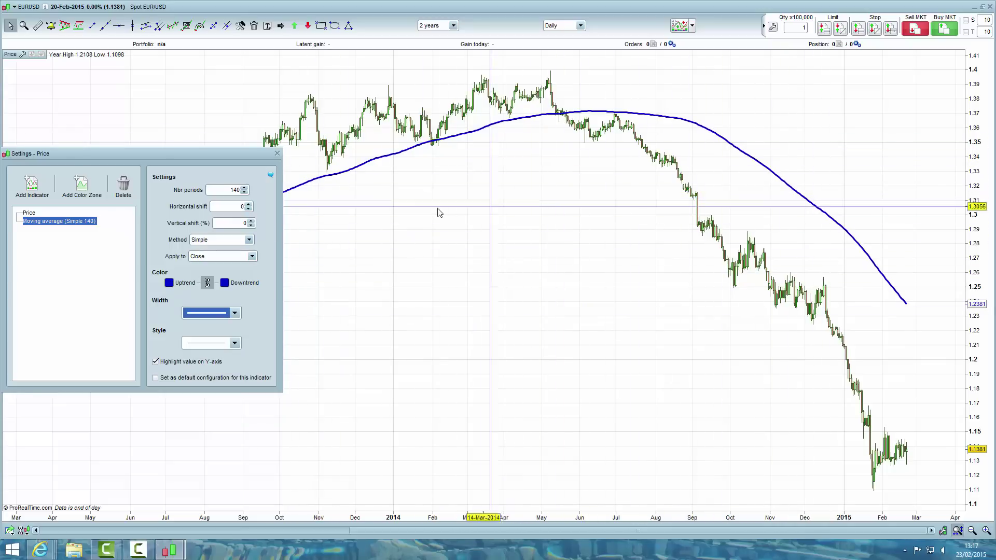
pyautogui.doubleClick(234, 190)
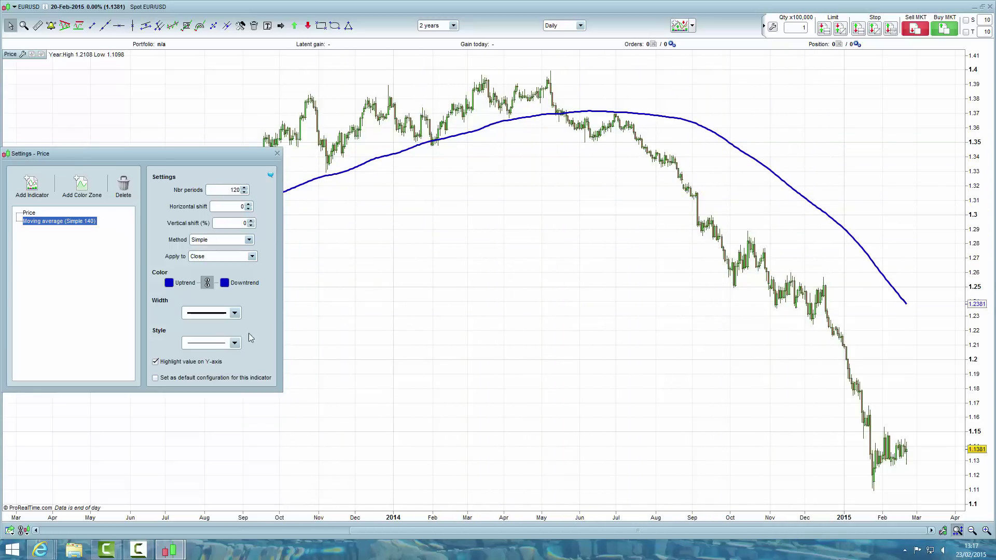
pyautogui.press('Return')
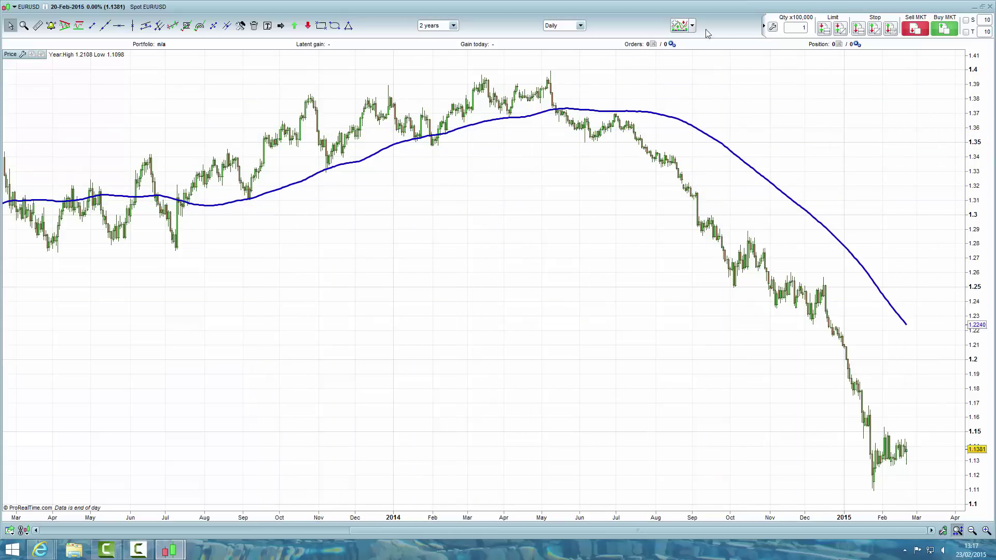
# Add a second simple moving average on price with 40 periods to the EURUSD chart.
pyautogui.click(679, 26)
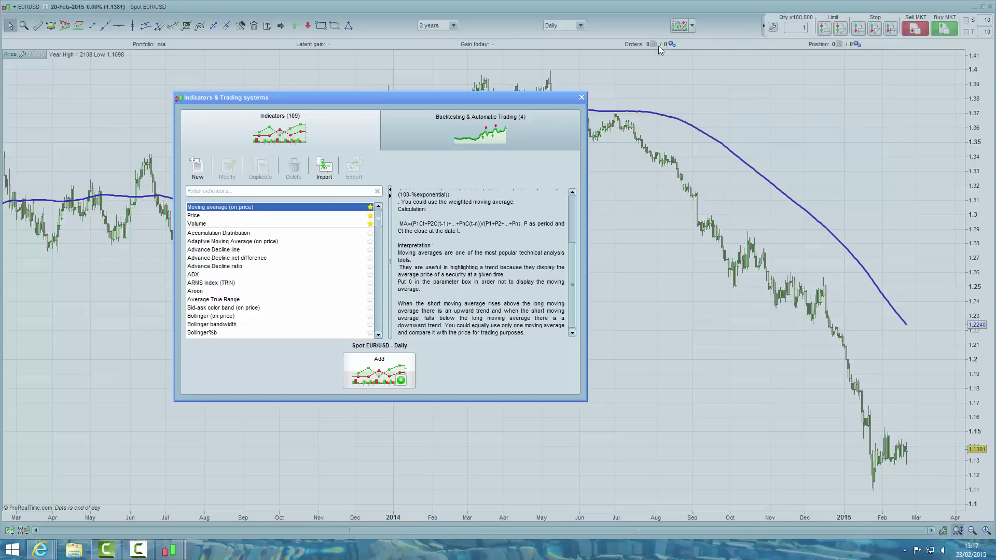
pyautogui.click(581, 98)
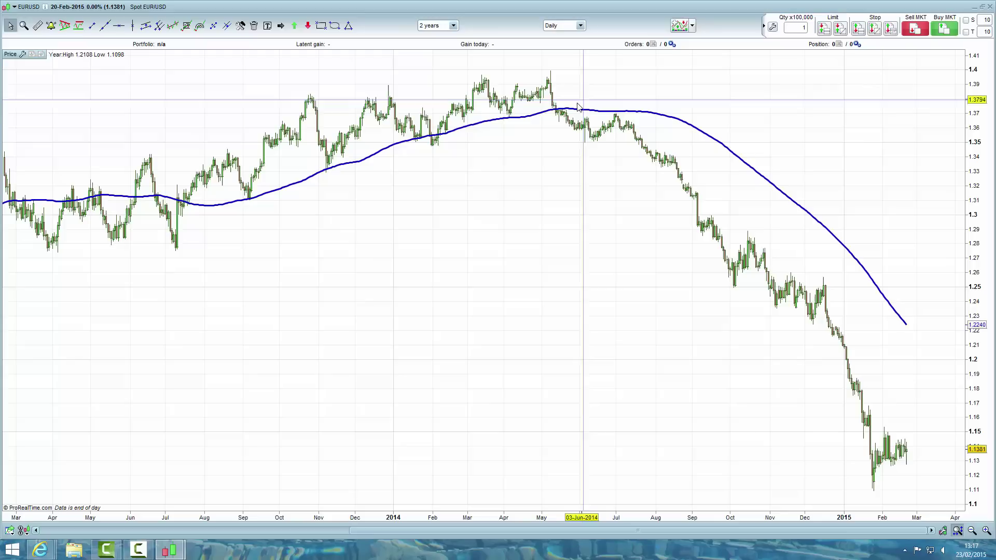
pyautogui.click(679, 26)
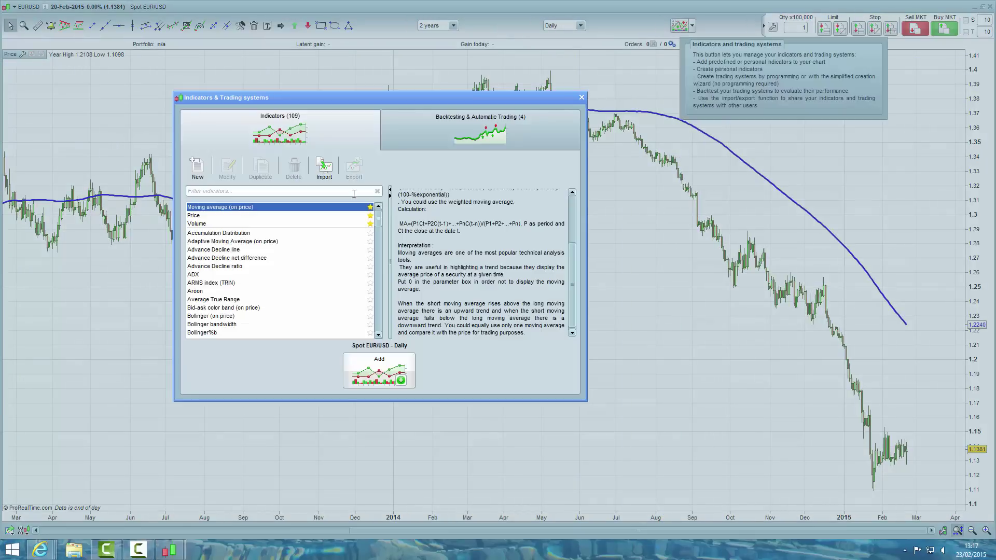
pyautogui.click(386, 369)
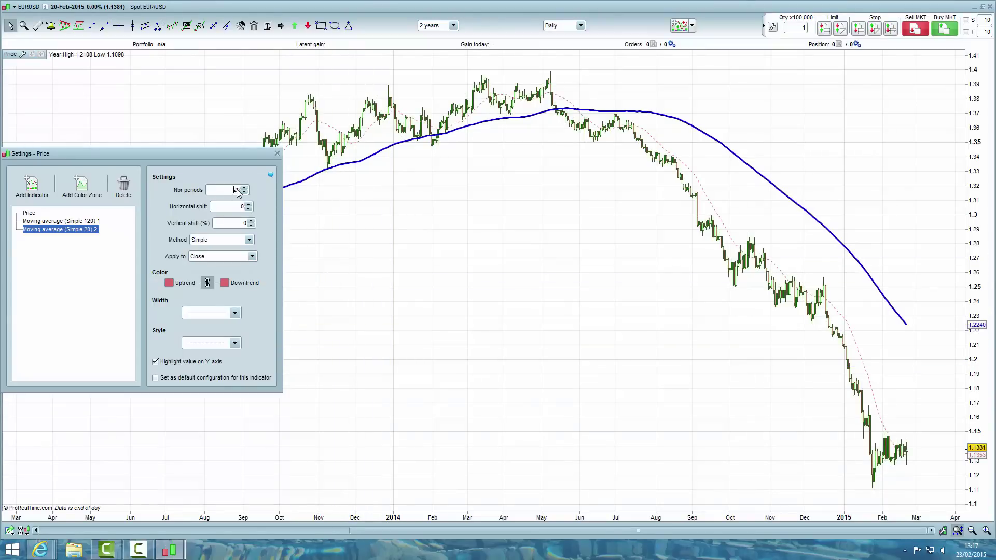
pyautogui.doubleClick(236, 190)
# Give the 40-period moving average a solid line in the second thickness and close the price settings.
pyautogui.click(235, 343)
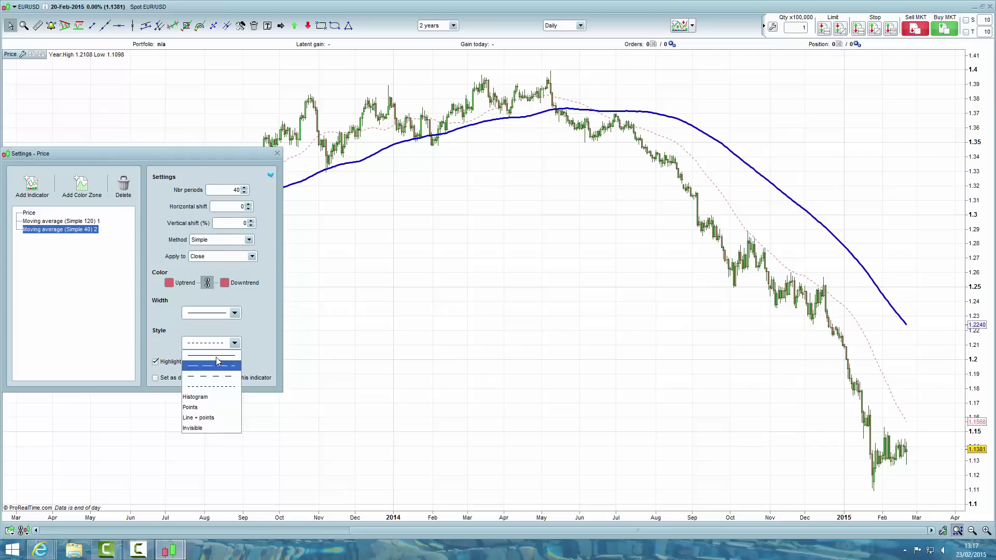
pyautogui.click(216, 356)
pyautogui.click(235, 313)
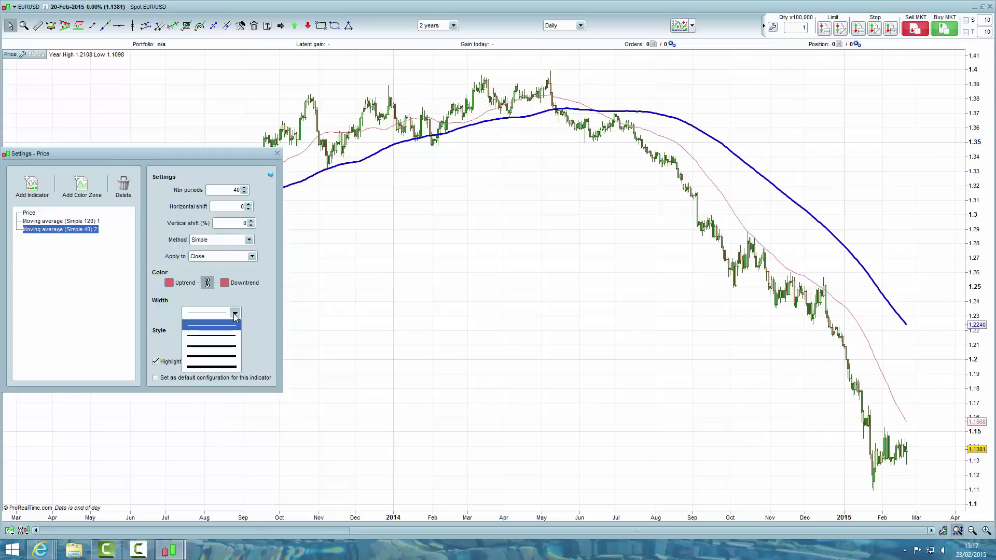
pyautogui.click(228, 336)
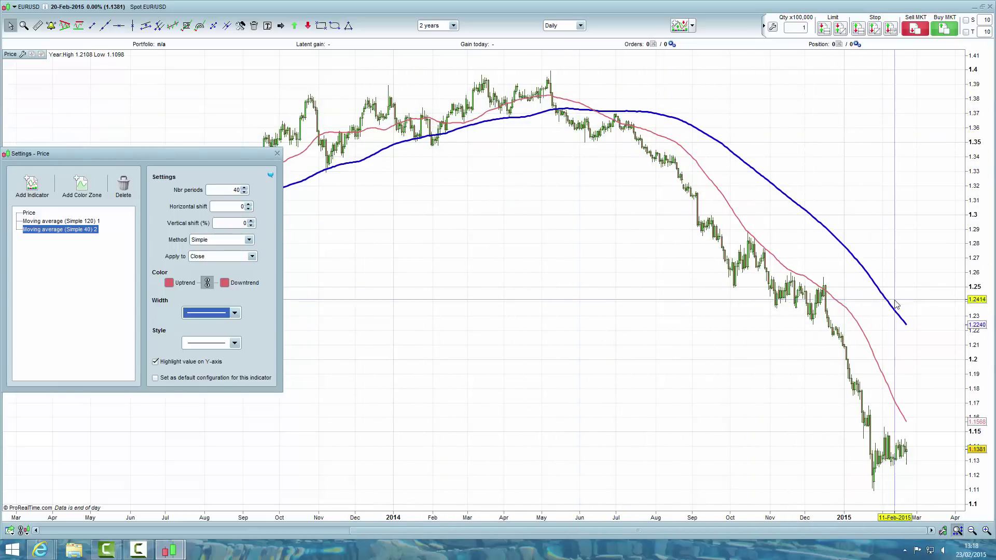
pyautogui.press('Escape')
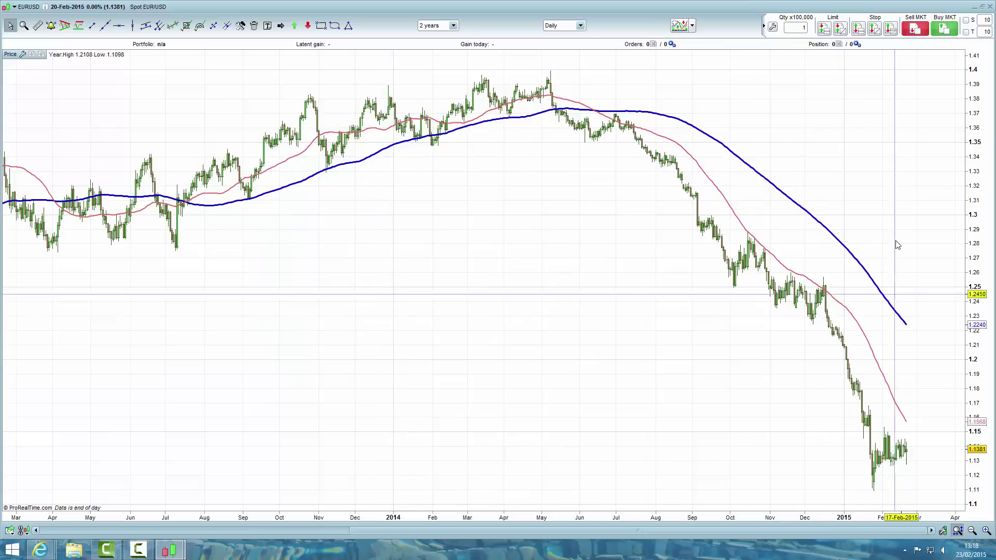
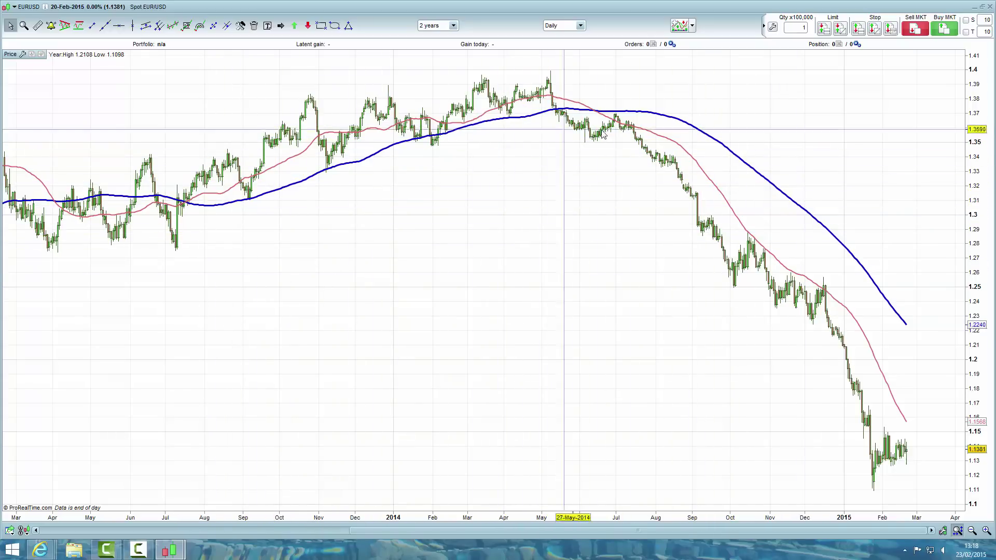
# Add the Donchian Channel (on price) indicator to the EURUSD chart with 40 periods.
pyautogui.click(679, 26)
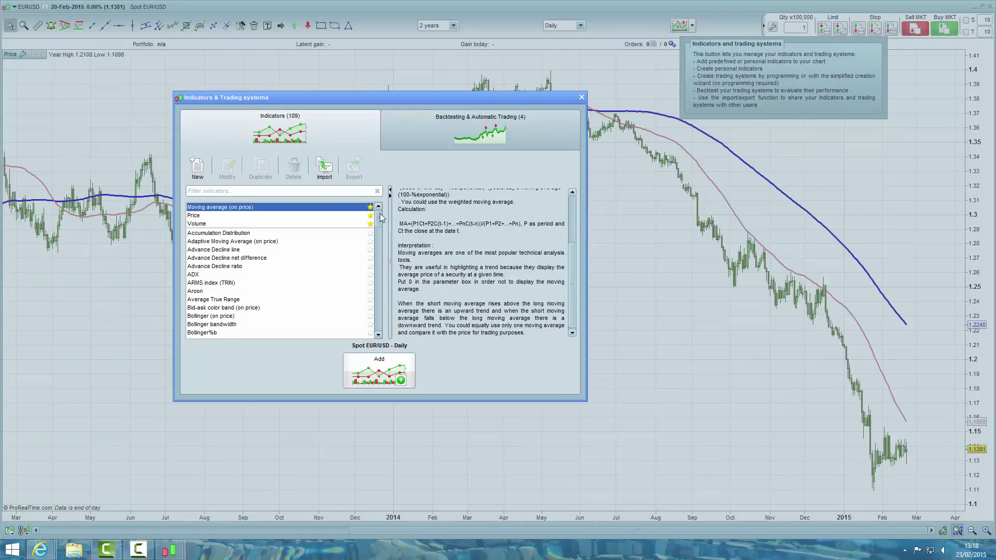
pyautogui.moveTo(379, 215); pyautogui.dragTo(379, 238)
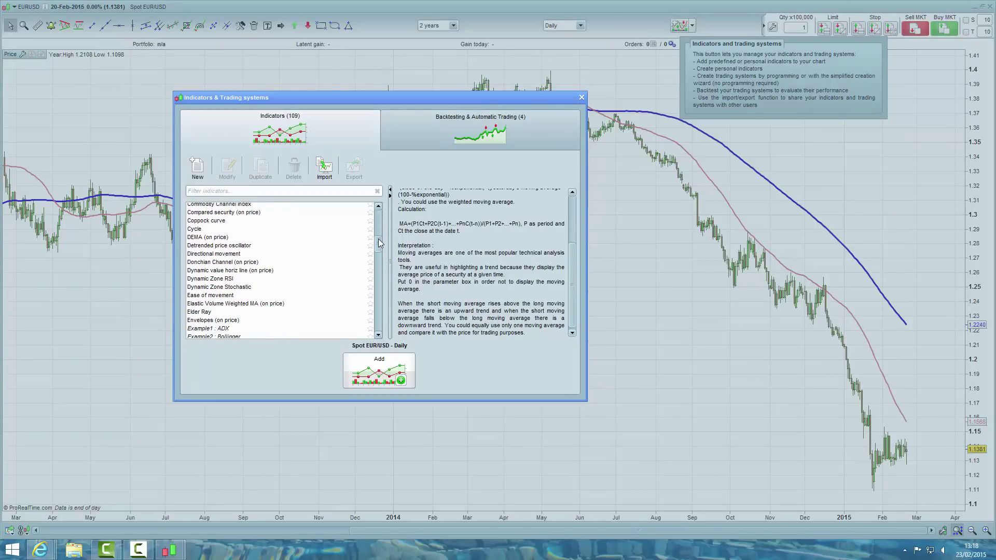
pyautogui.click(222, 263)
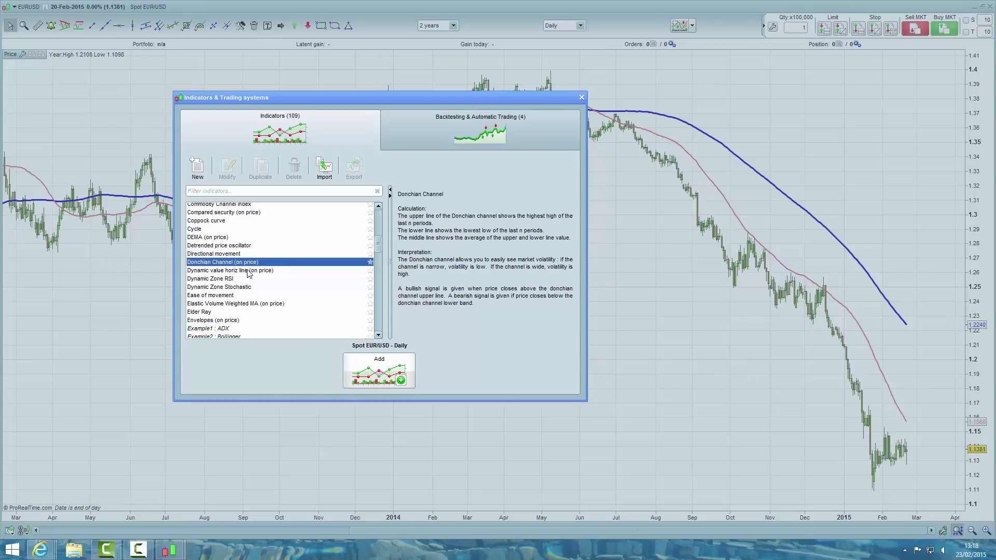
pyautogui.click(378, 371)
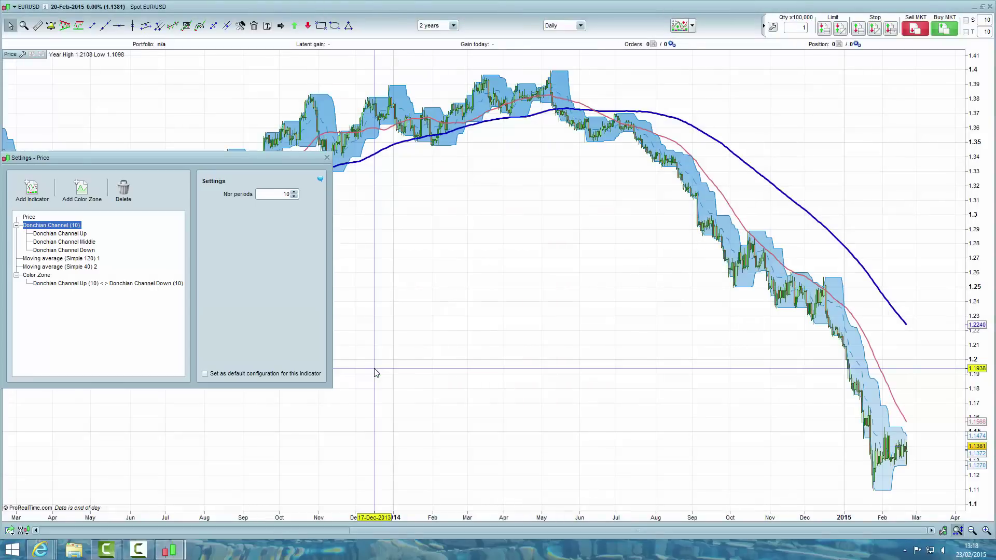
pyautogui.doubleClick(281, 194)
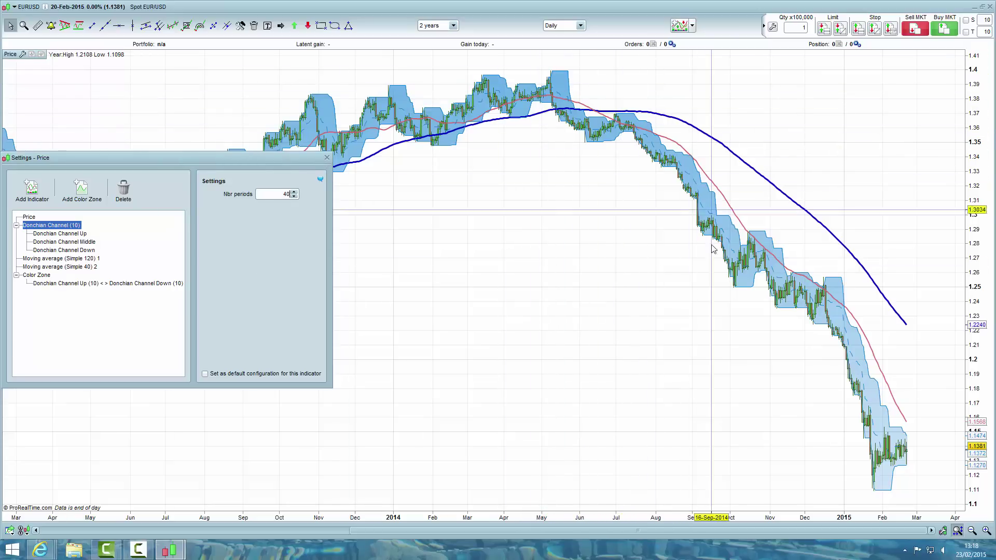
# Turn off both color zone fills between the Donchian Channel Up and Down lines.
pyautogui.click(70, 234)
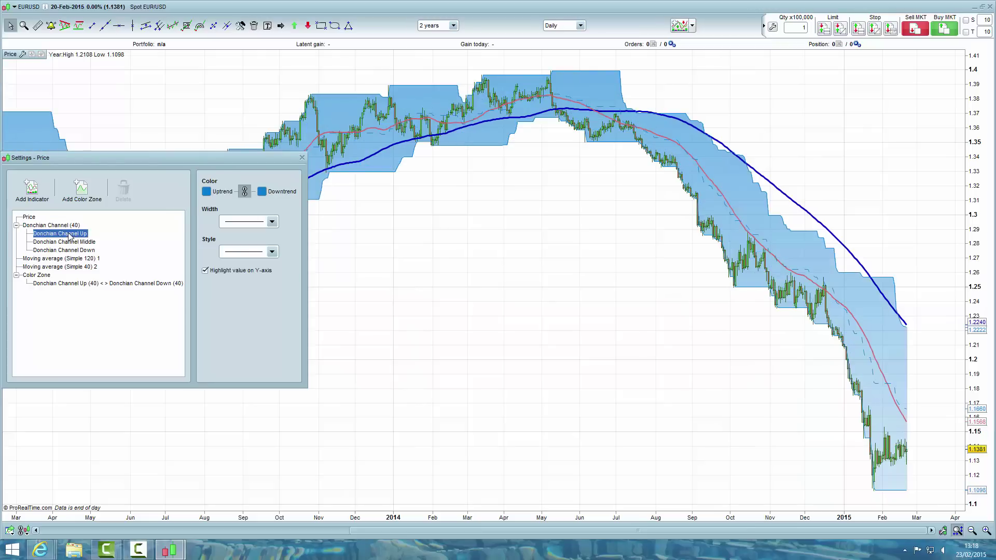
pyautogui.click(55, 285)
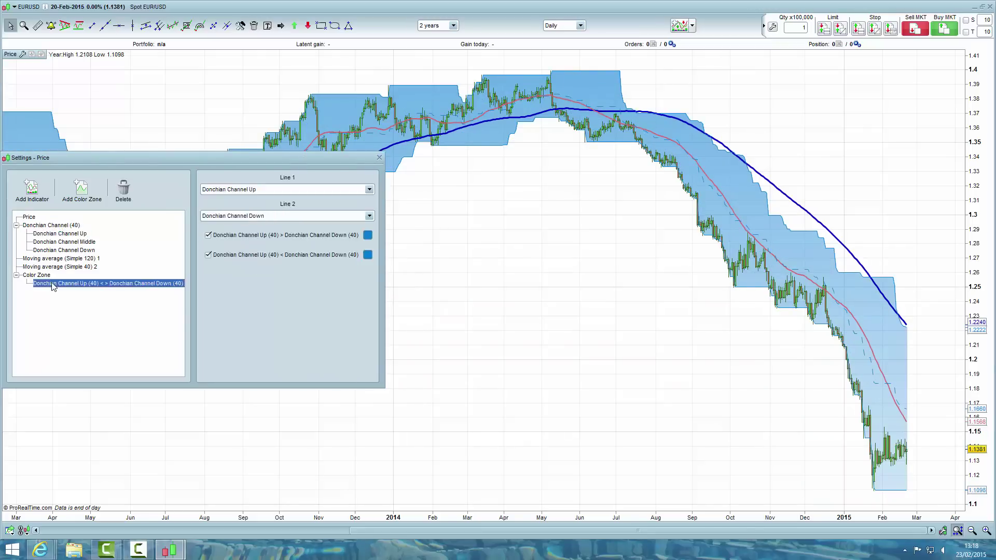
pyautogui.click(209, 236)
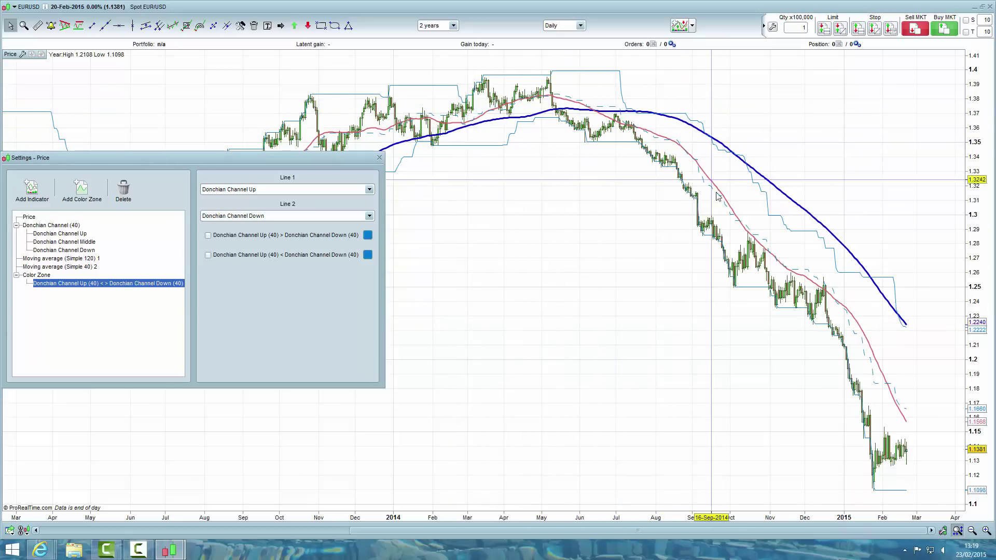
# Make the Donchian Channel Middle line invisible and close the price settings.
pyautogui.click(68, 242)
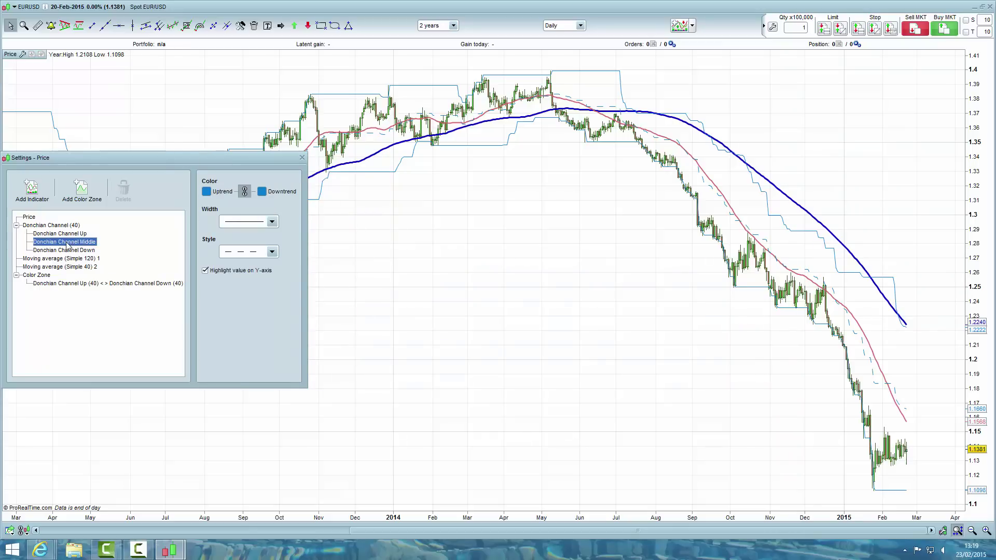
pyautogui.click(272, 253)
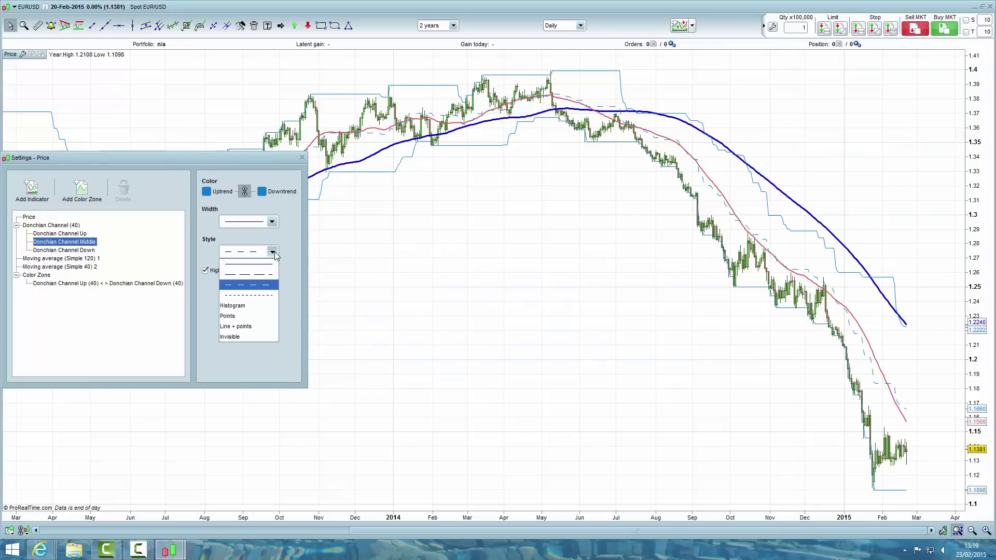
pyautogui.click(241, 337)
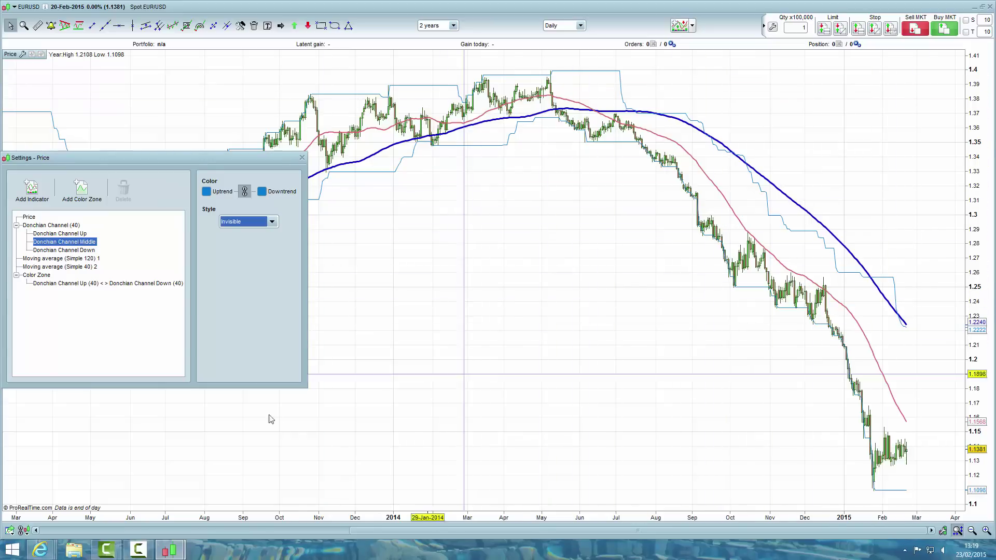
pyautogui.click(303, 158)
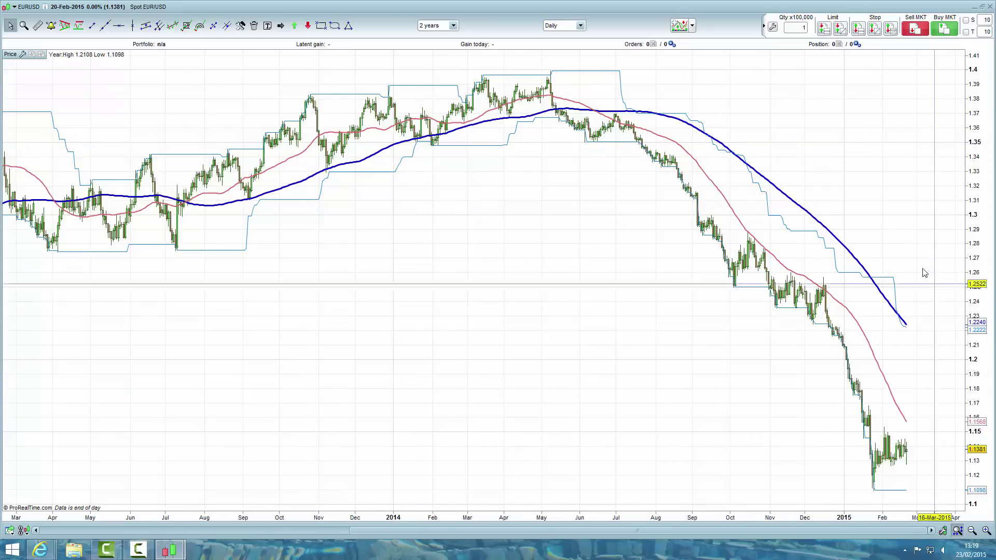
# Add the Volume indicator in its own pane below the EURUSD price chart and close its settings.
pyautogui.scroll(3, 572, 195)
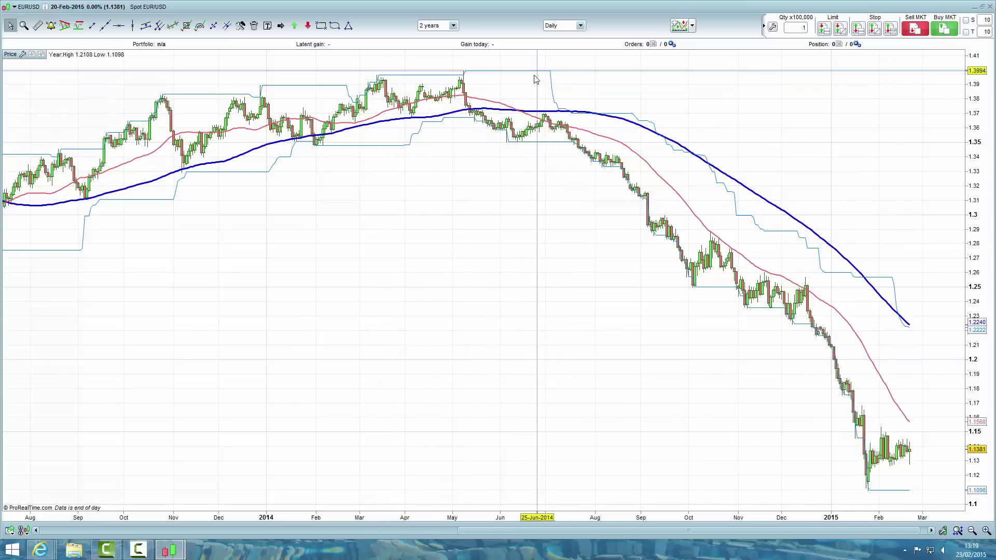
pyautogui.scroll(-2, 747, 265)
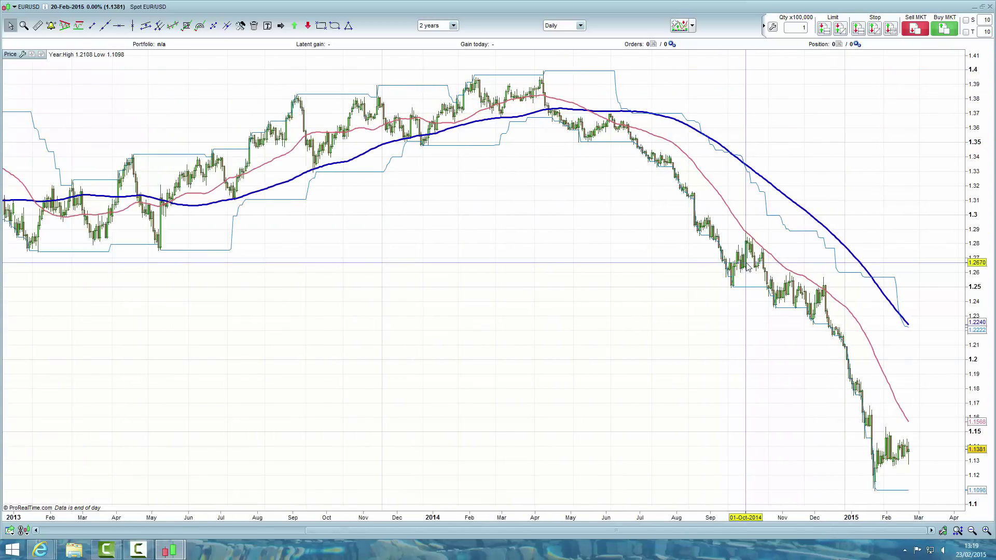
pyautogui.scroll(-1, 747, 265)
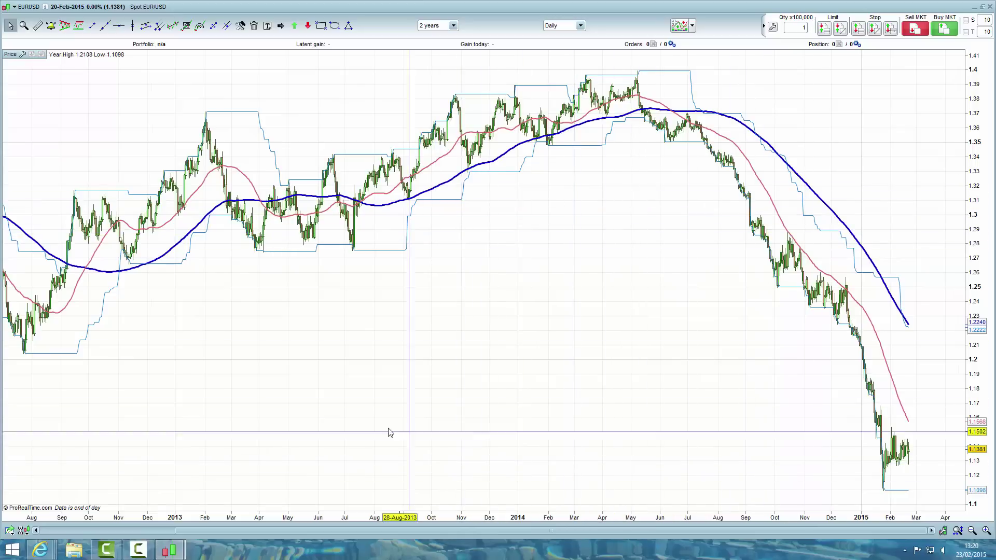
pyautogui.click(679, 29)
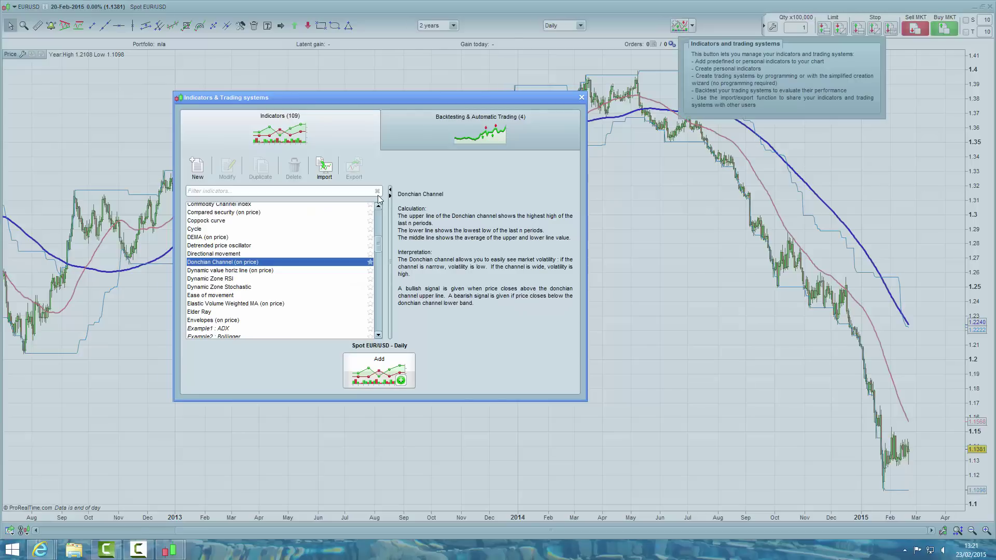
pyautogui.moveTo(382, 243); pyautogui.dragTo(383, 218)
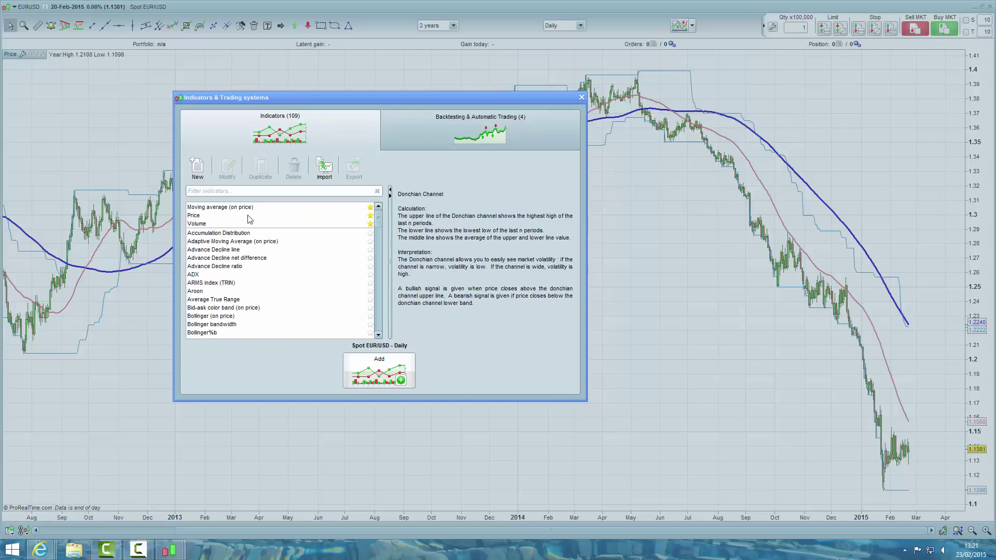
pyautogui.click(201, 224)
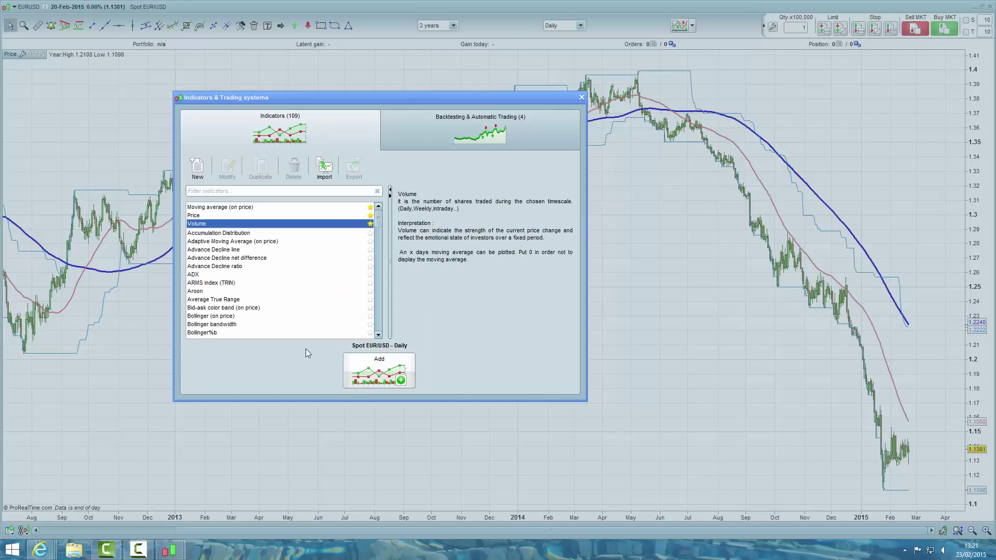
pyautogui.click(394, 379)
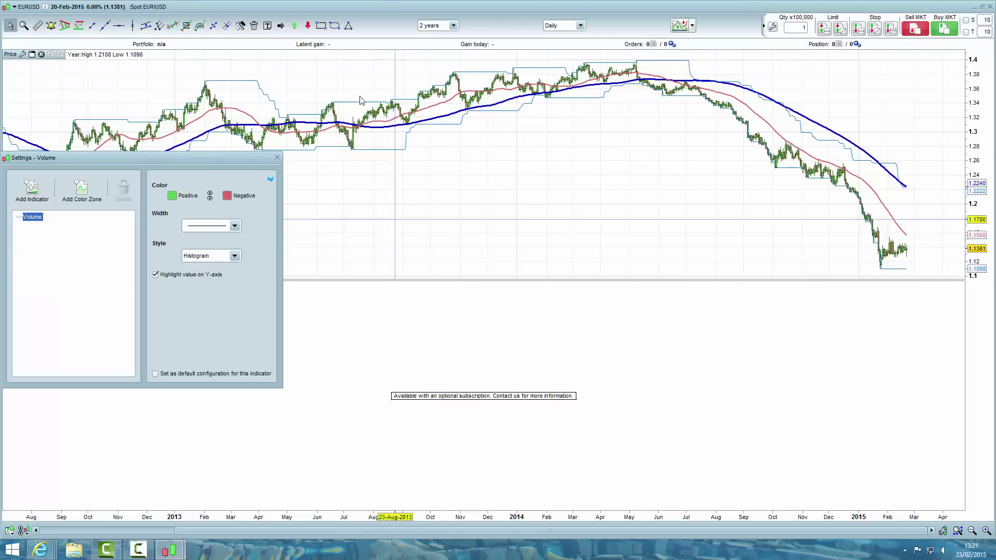
pyautogui.click(278, 157)
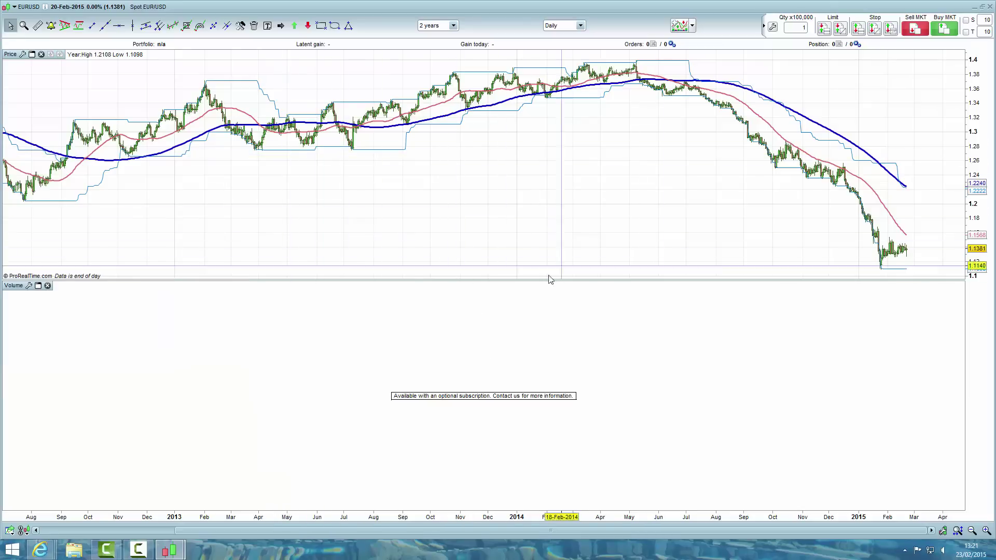
# Load the AAPL instrument in the chart and shrink the Volume pane so the price pane takes most of the height.
pyautogui.click(178, 557)
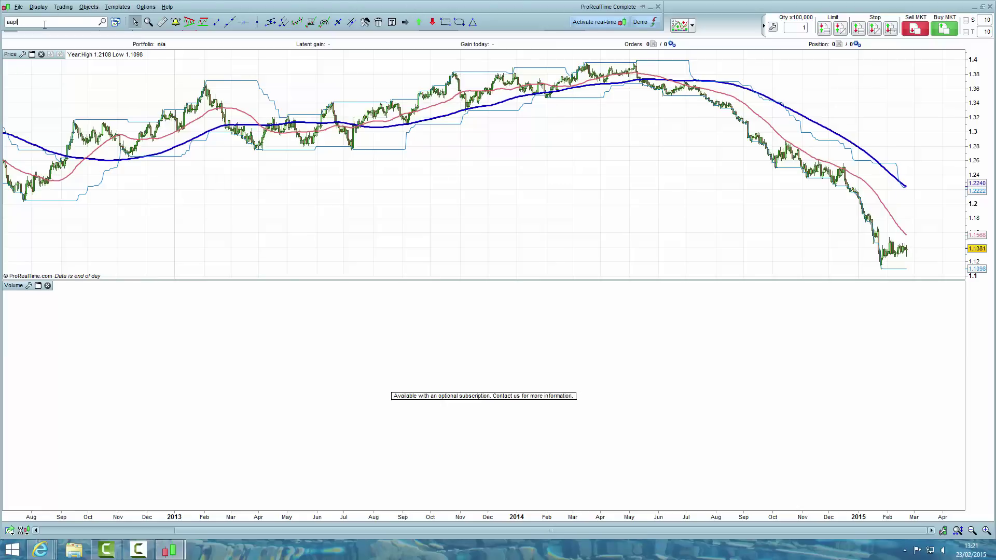
pyautogui.press('Return')
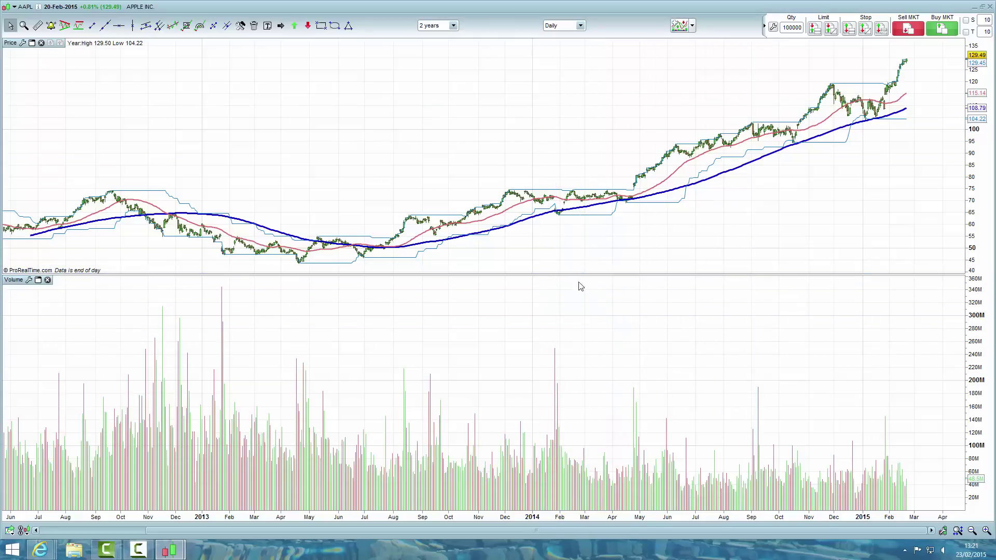
pyautogui.moveTo(580, 287); pyautogui.dragTo(570, 440)
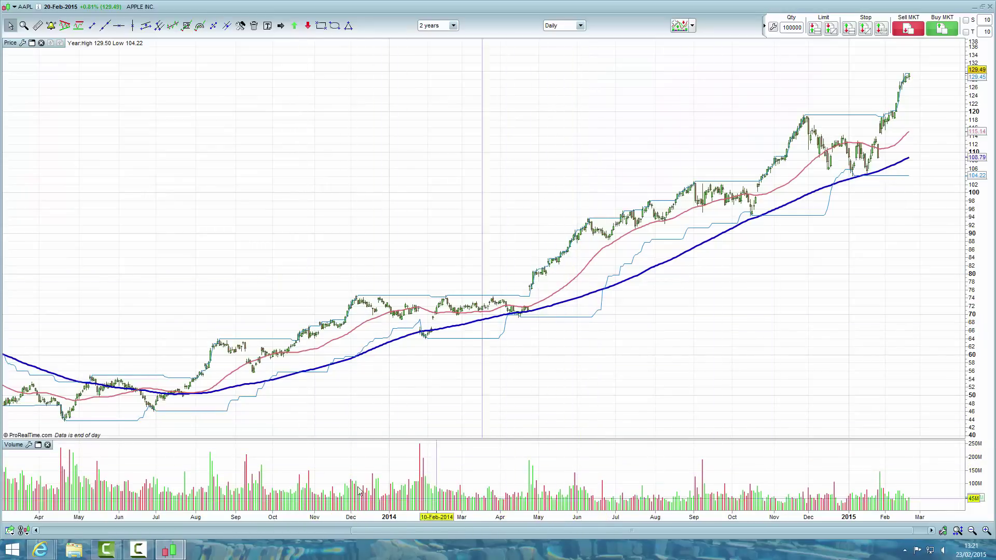
pyautogui.click(393, 384)
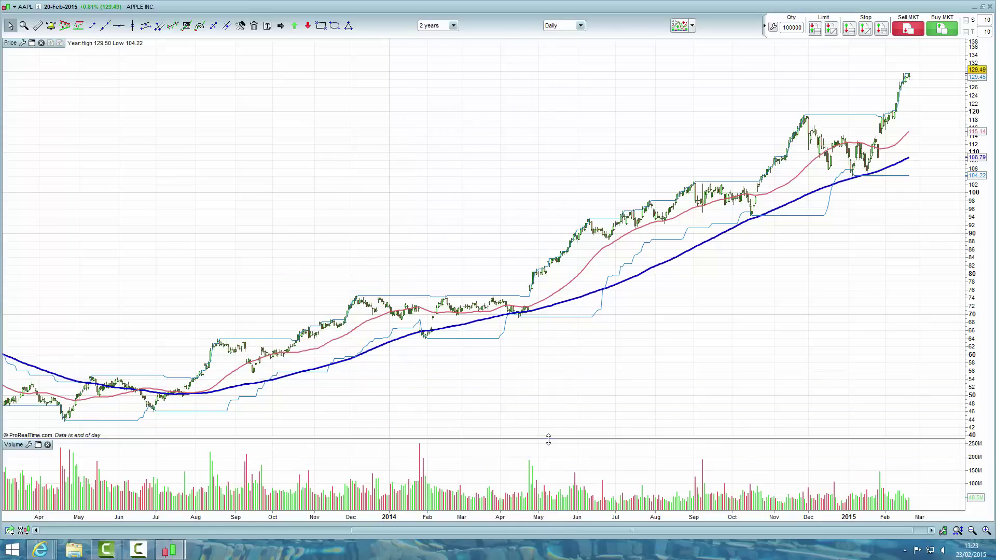
pyautogui.moveTo(548, 439); pyautogui.dragTo(548, 424)
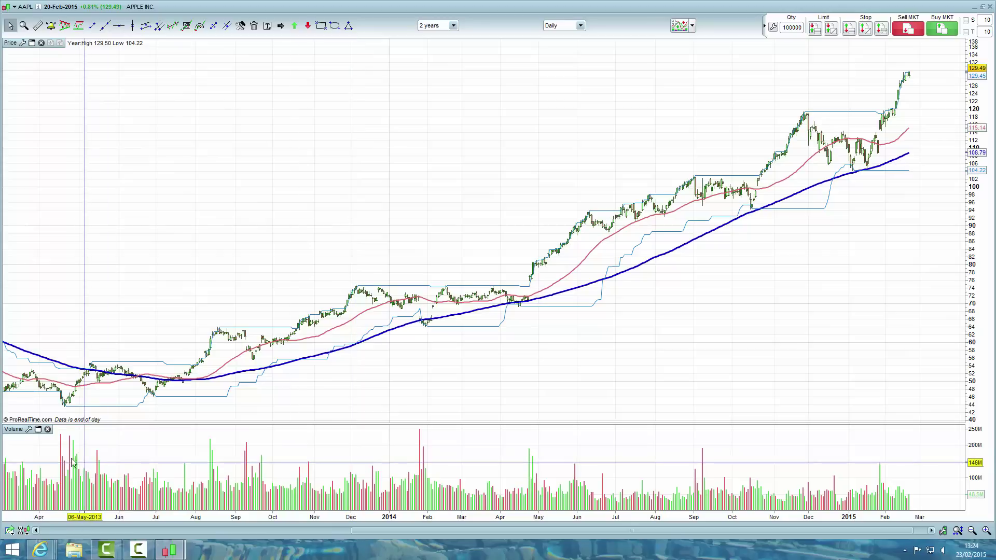
# Add a 20-period simple moving average to the Volume indicator with a solid line in the second thickness.
pyautogui.click(29, 430)
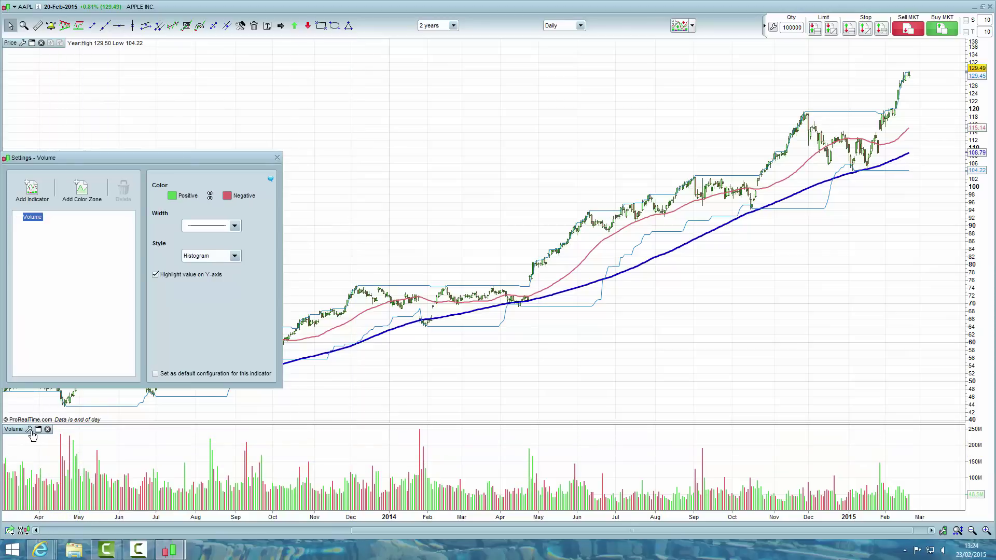
pyautogui.click(39, 196)
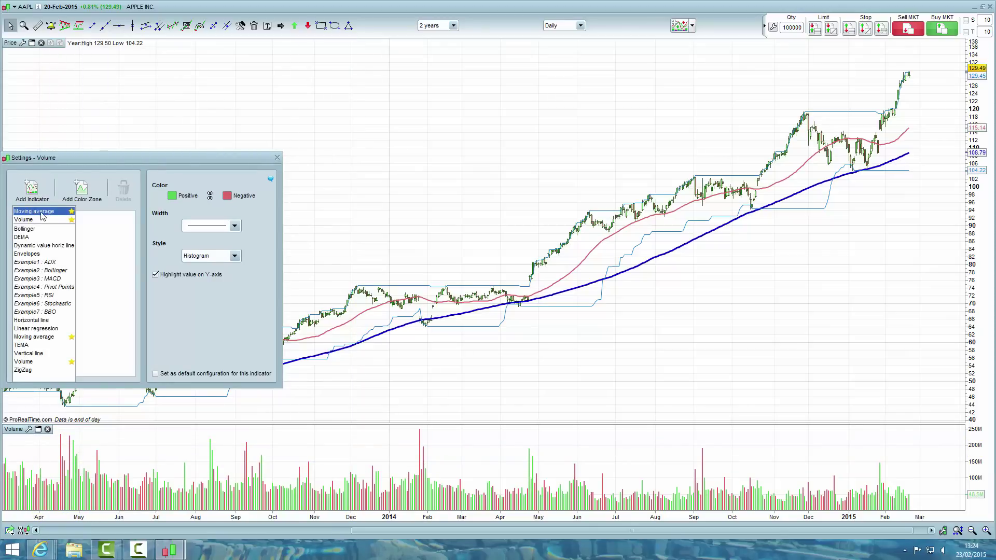
pyautogui.click(42, 212)
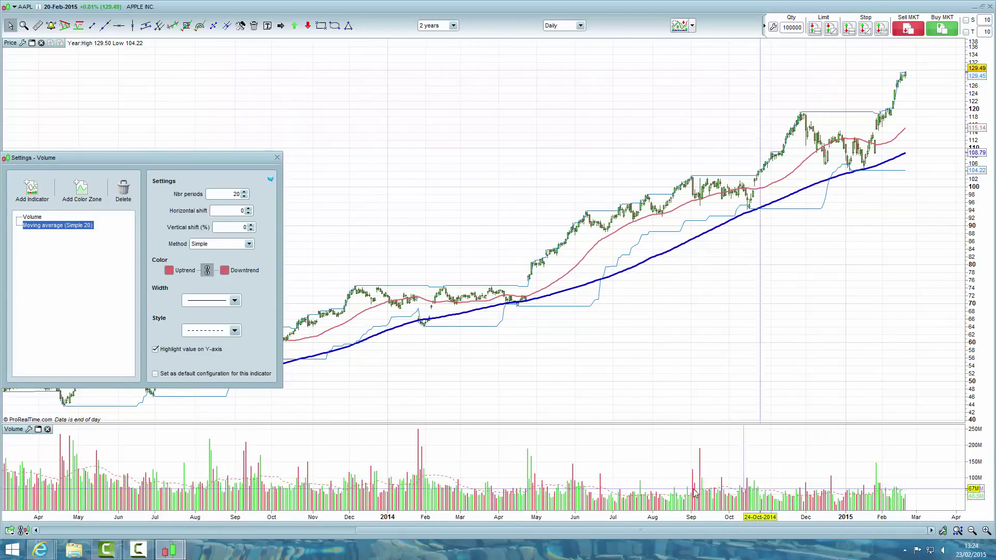
pyautogui.click(235, 330)
pyautogui.click(233, 344)
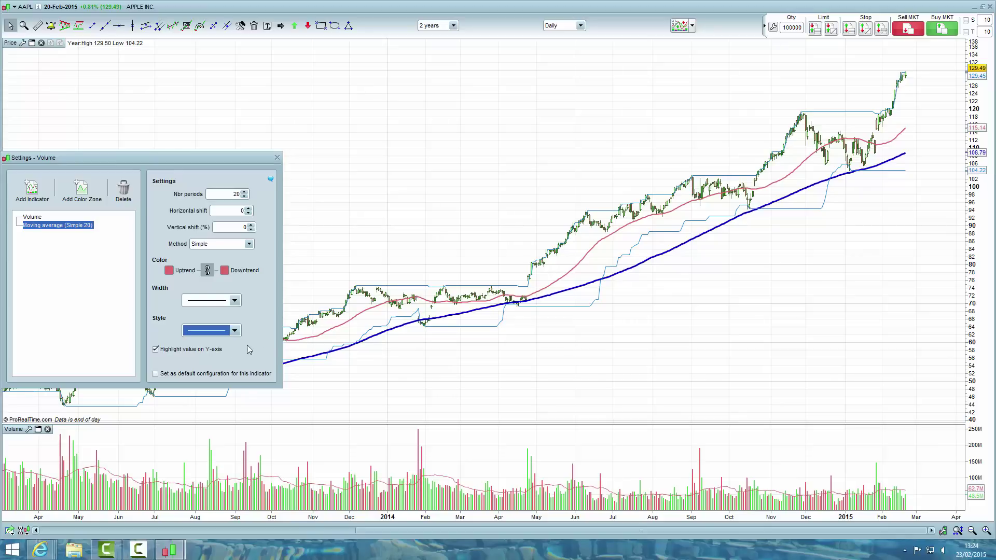
pyautogui.click(236, 301)
pyautogui.click(231, 319)
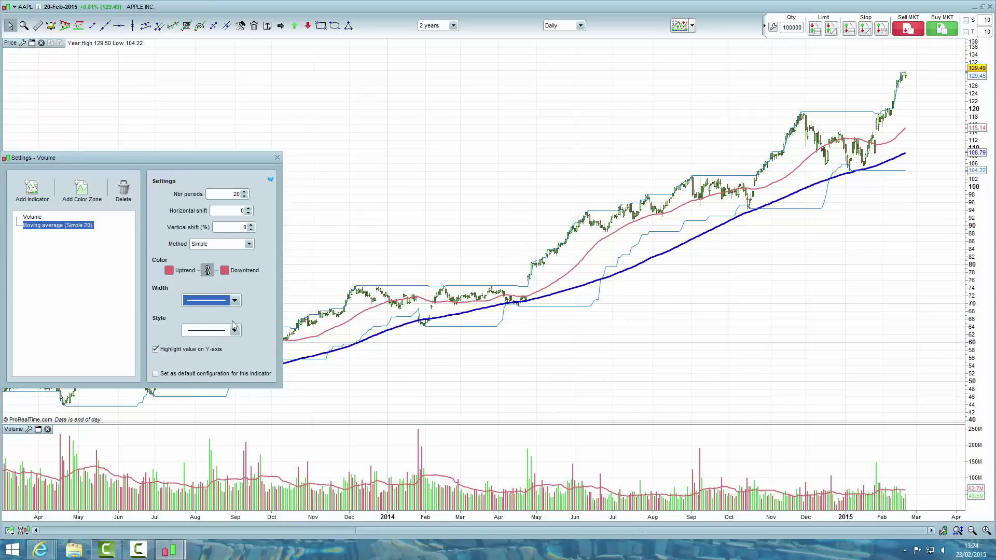
# Color the volume moving average blue, set its vertical shift to 50%, and close the volume settings.
pyautogui.click(170, 270)
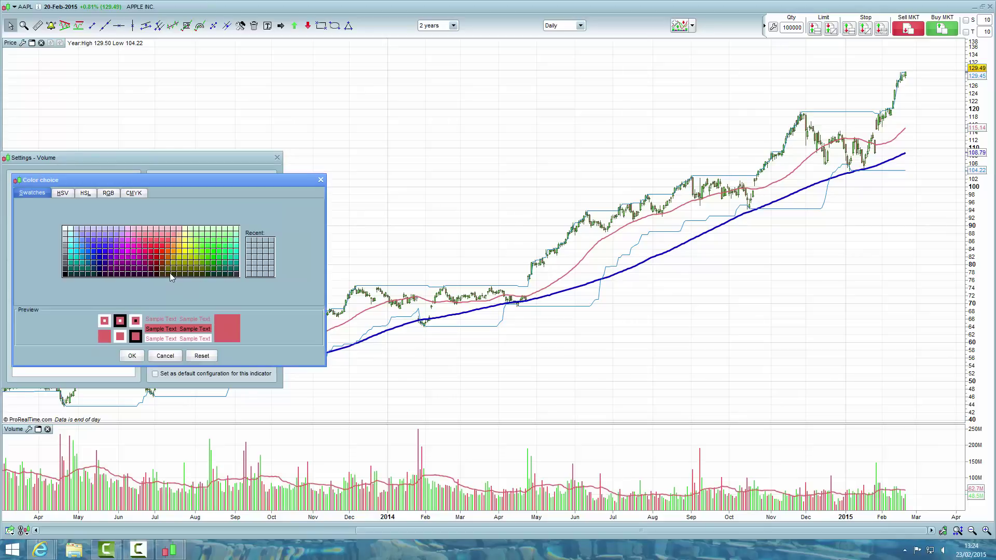
pyautogui.click(99, 246)
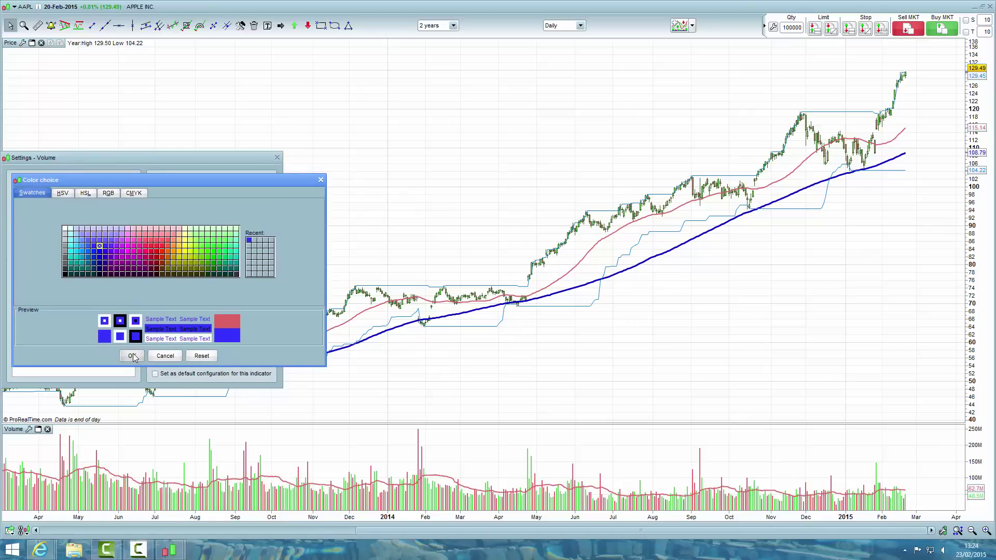
pyautogui.click(131, 356)
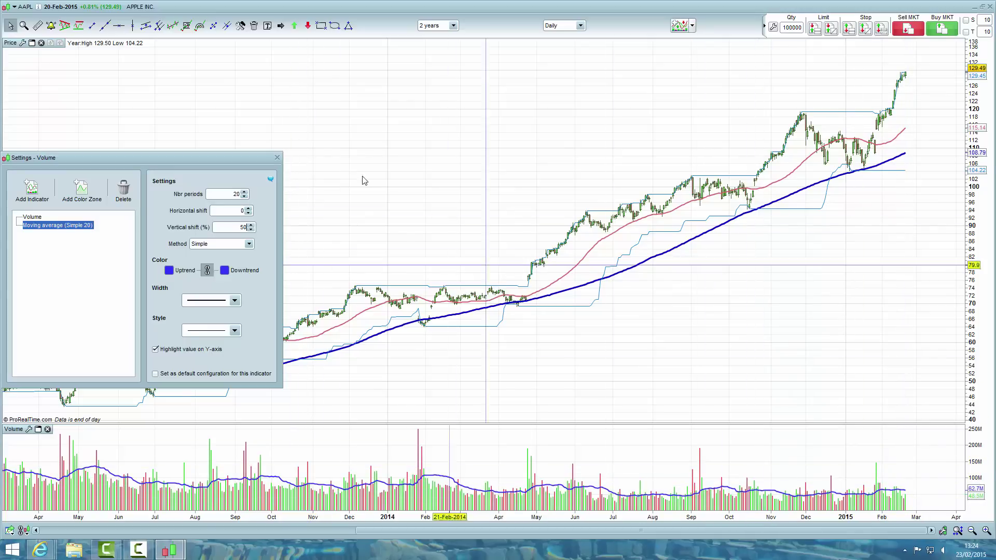
pyautogui.click(277, 158)
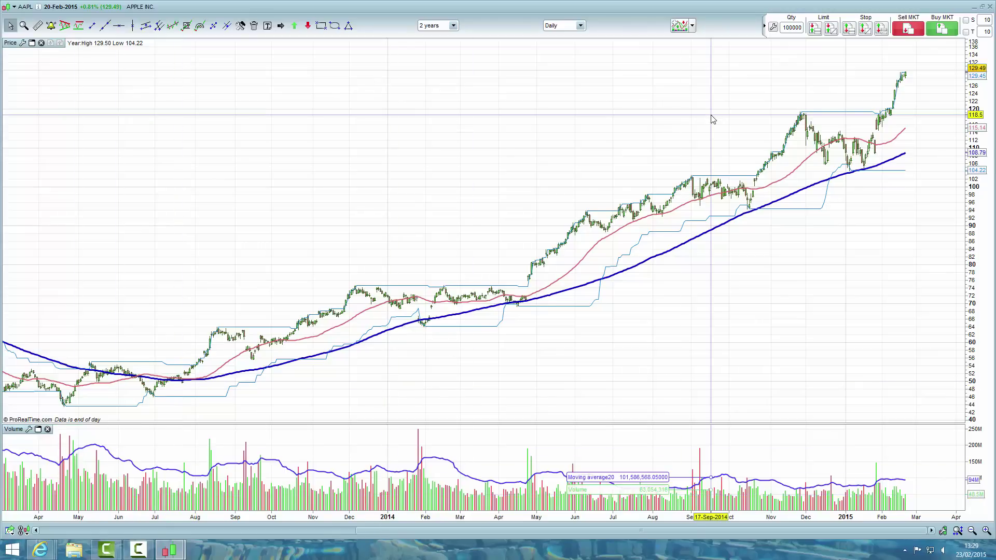
# Add the Stochastic indicator to the AAPL chart with 20 periods and 1 %D period.
pyautogui.moveTo(712, 119)
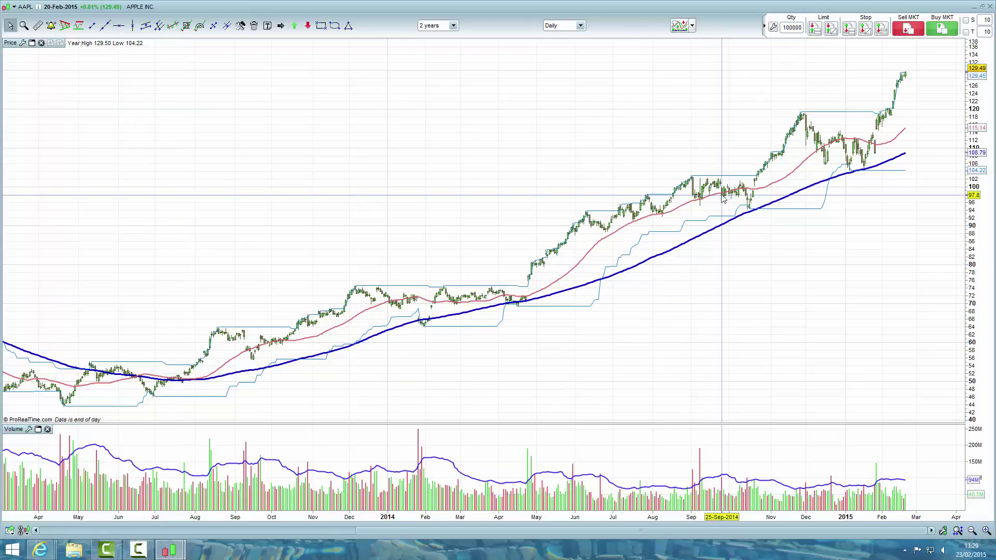
pyautogui.click(680, 26)
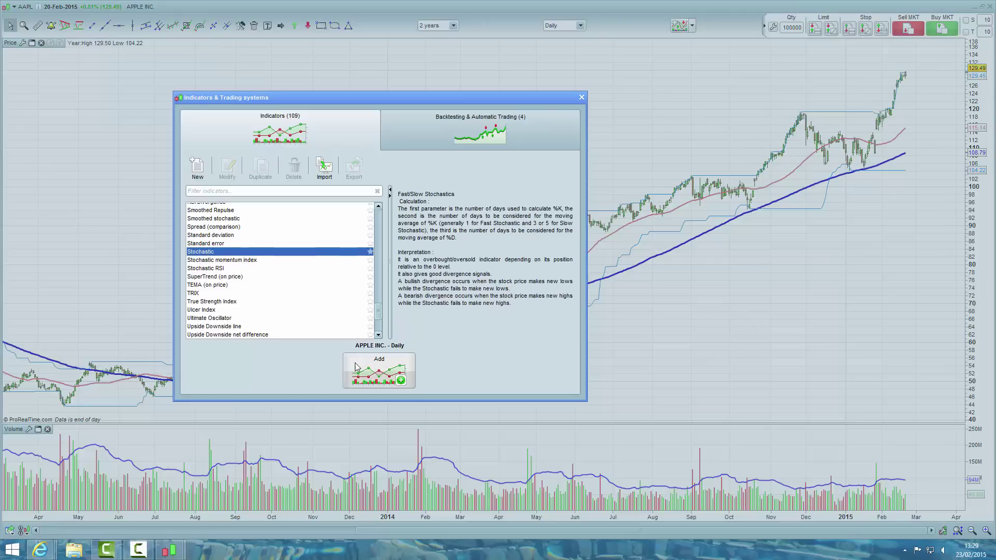
pyautogui.click(372, 369)
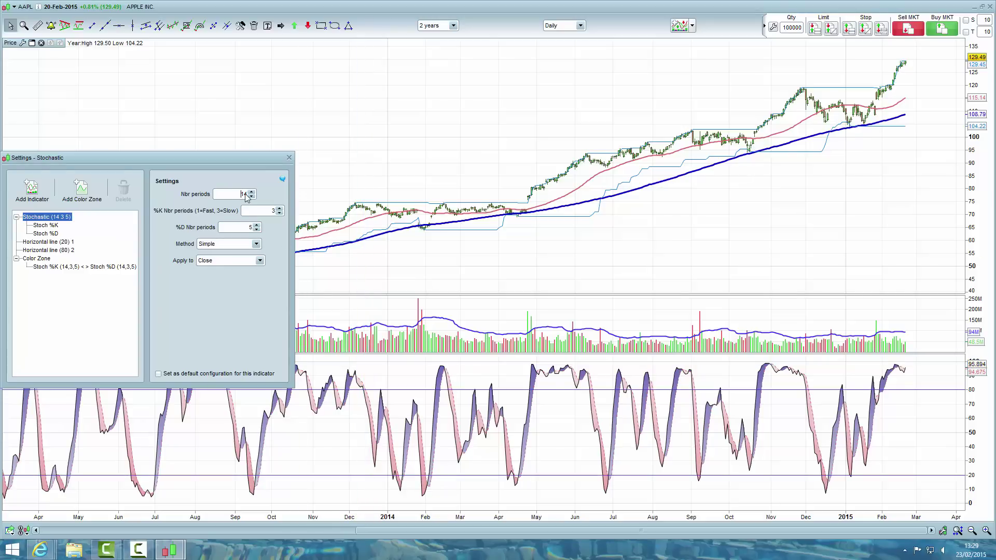
pyautogui.doubleClick(242, 196)
pyautogui.write('20')
pyautogui.click(267, 213)
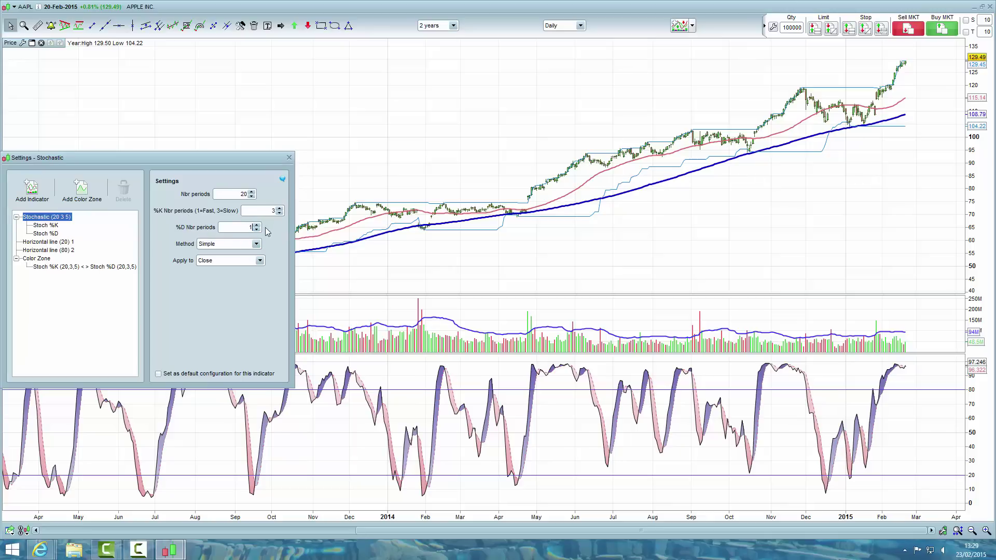
pyautogui.write('1')
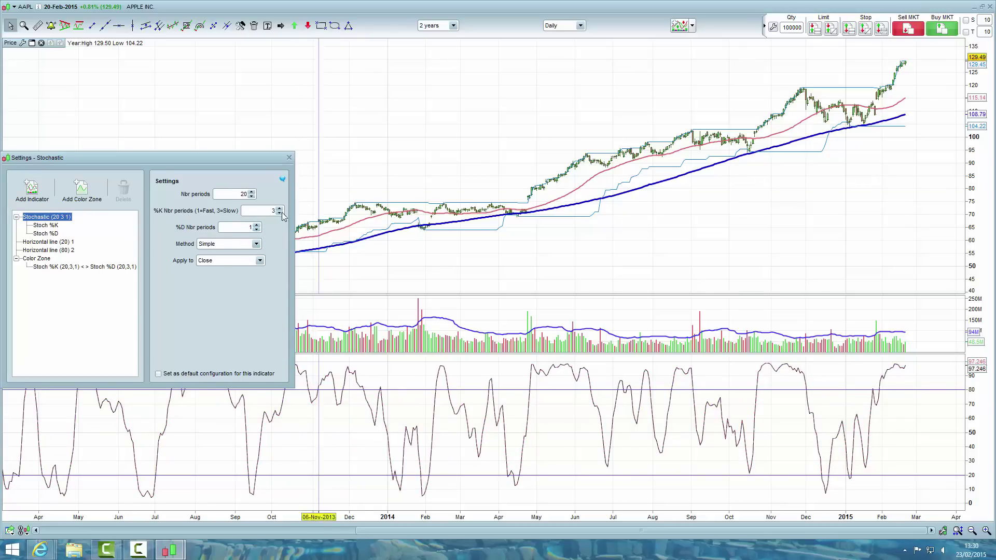
pyautogui.click(289, 158)
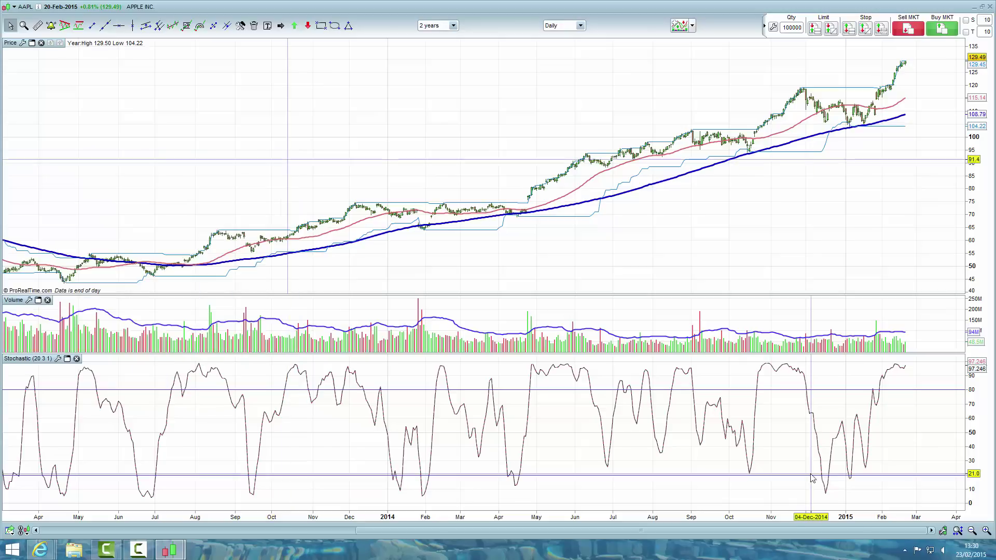
# Set the Stochastic pane's upper horizontal line to 90 and its lower horizontal line to 10.
pyautogui.rightClick(934, 397)
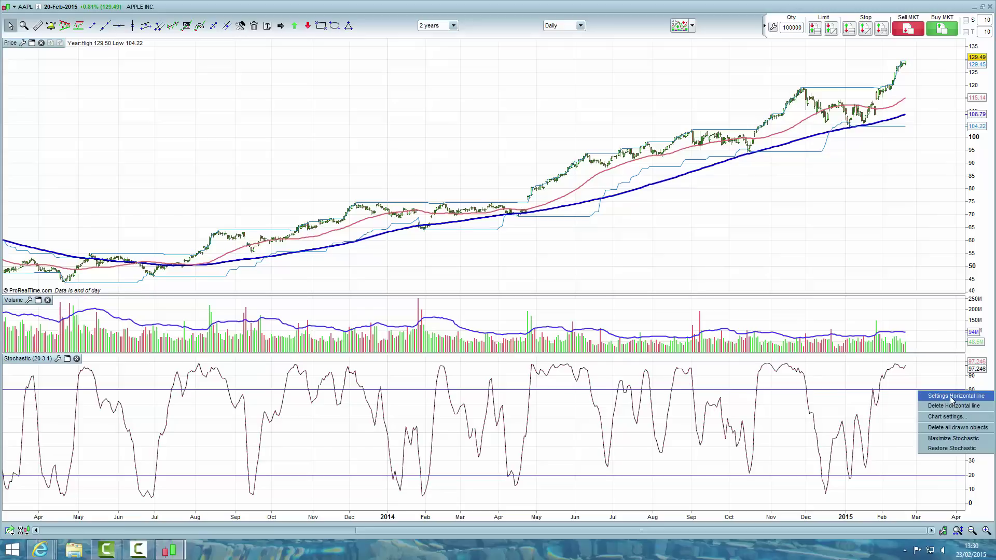
pyautogui.click(952, 396)
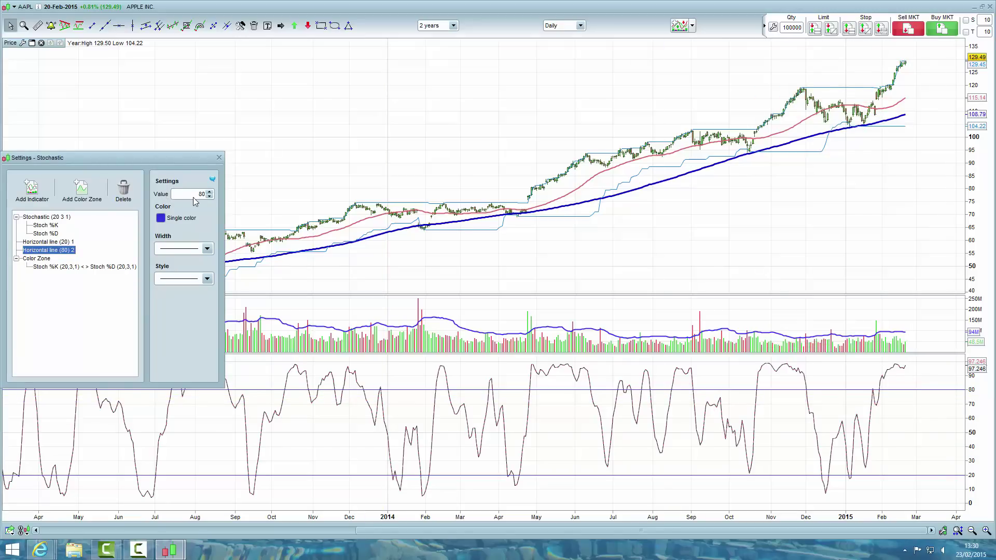
pyautogui.click(210, 192)
pyautogui.click(53, 242)
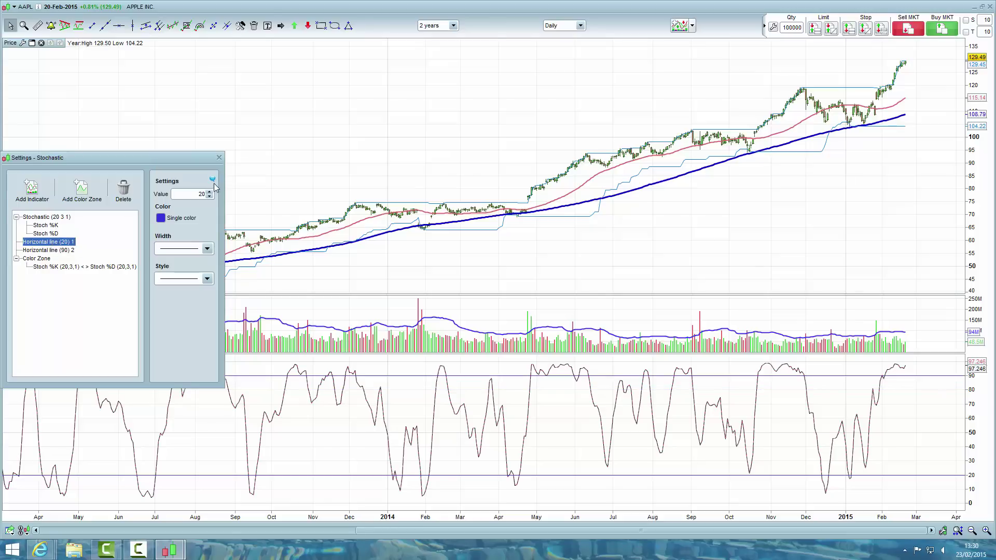
pyautogui.click(191, 196)
pyautogui.hotkey('shift', 'End')
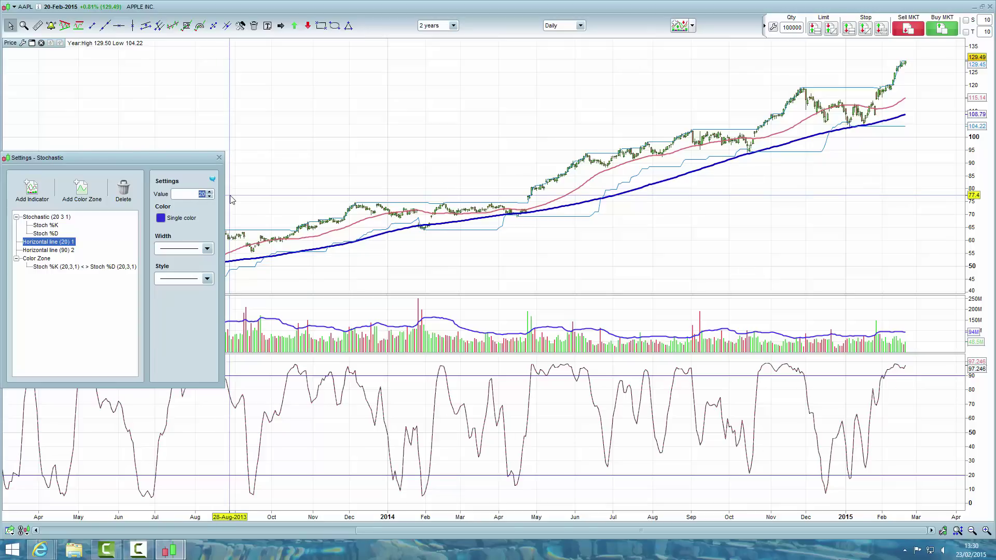
pyautogui.write('10')
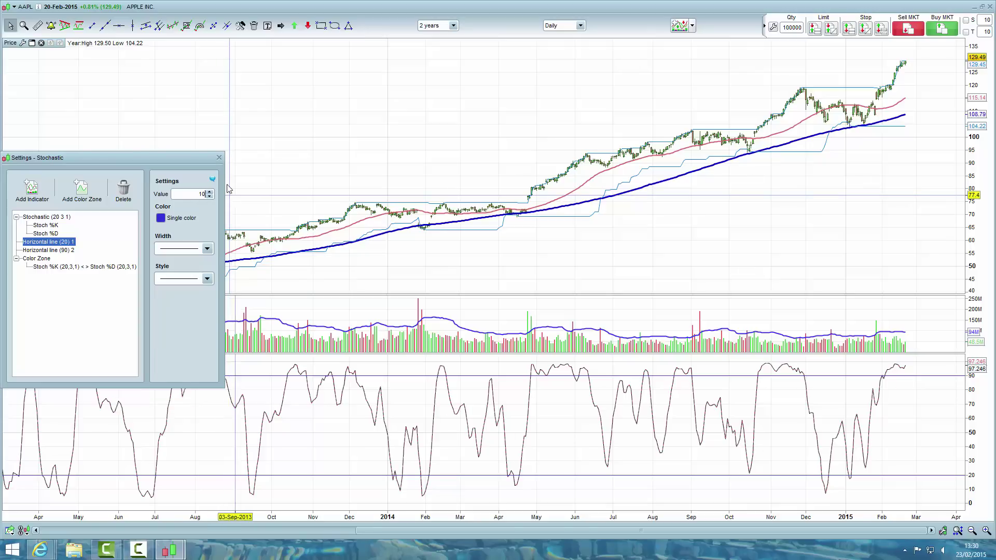
pyautogui.click(219, 158)
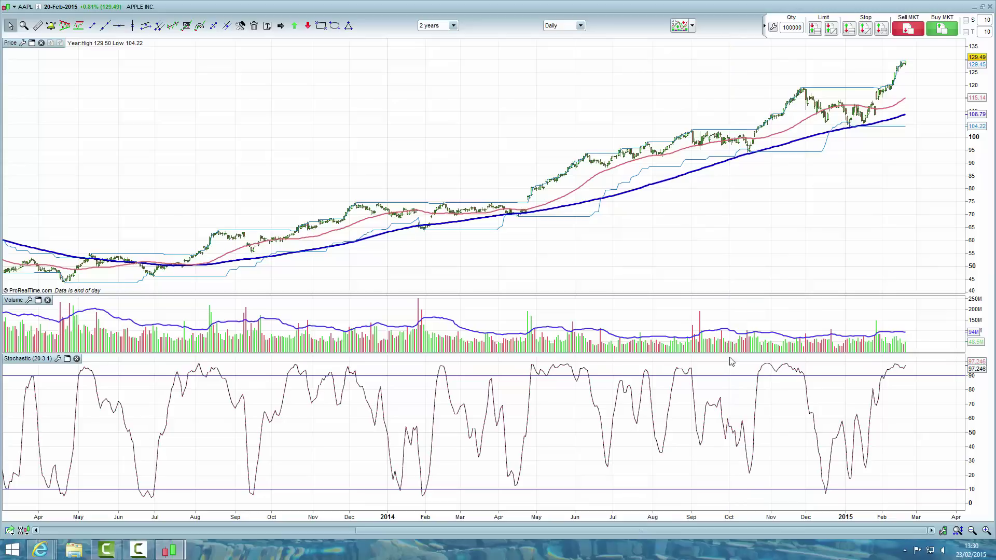
# Shrink the Stochastic and Volume panes to give the price chart more height.
pyautogui.moveTo(734, 411); pyautogui.dragTo(734, 413)
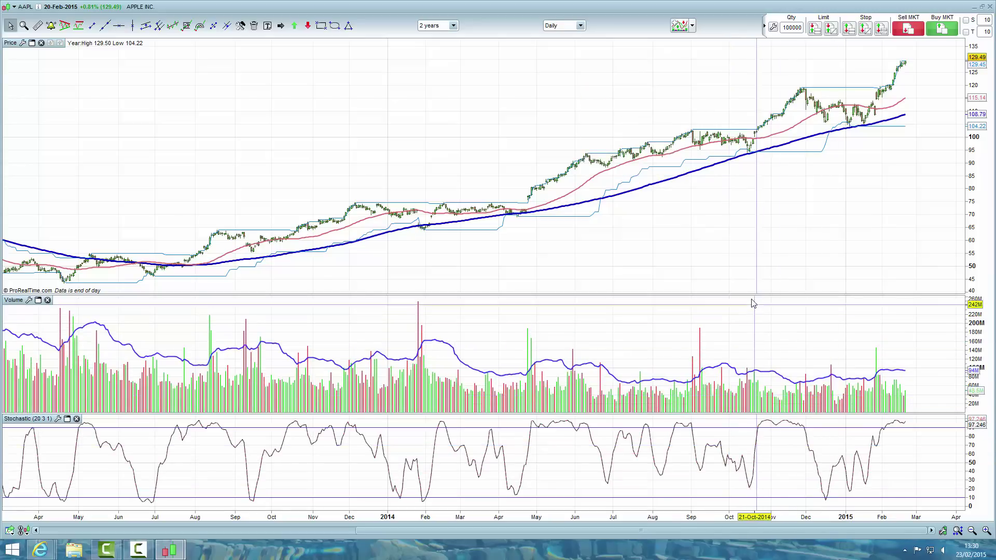
pyautogui.moveTo(751, 294); pyautogui.dragTo(747, 342)
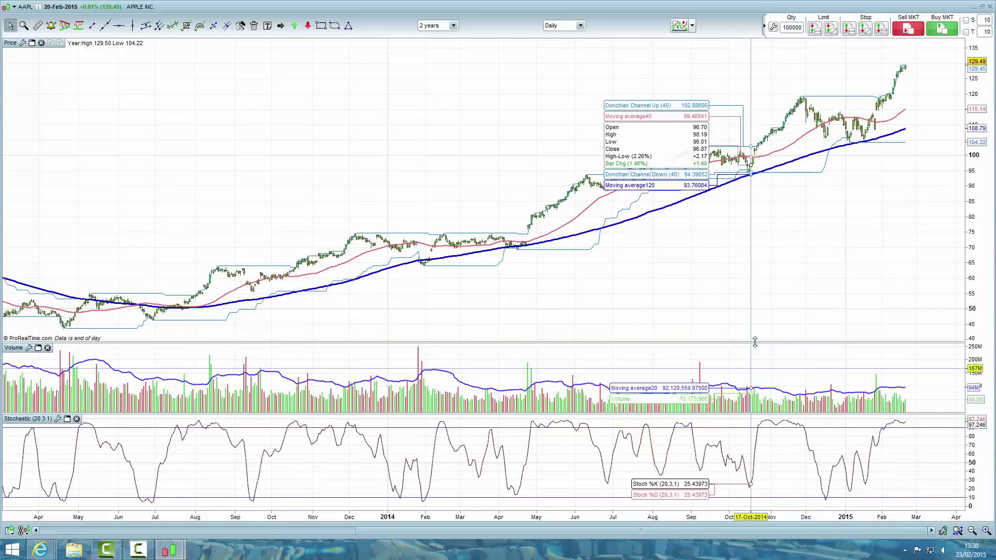